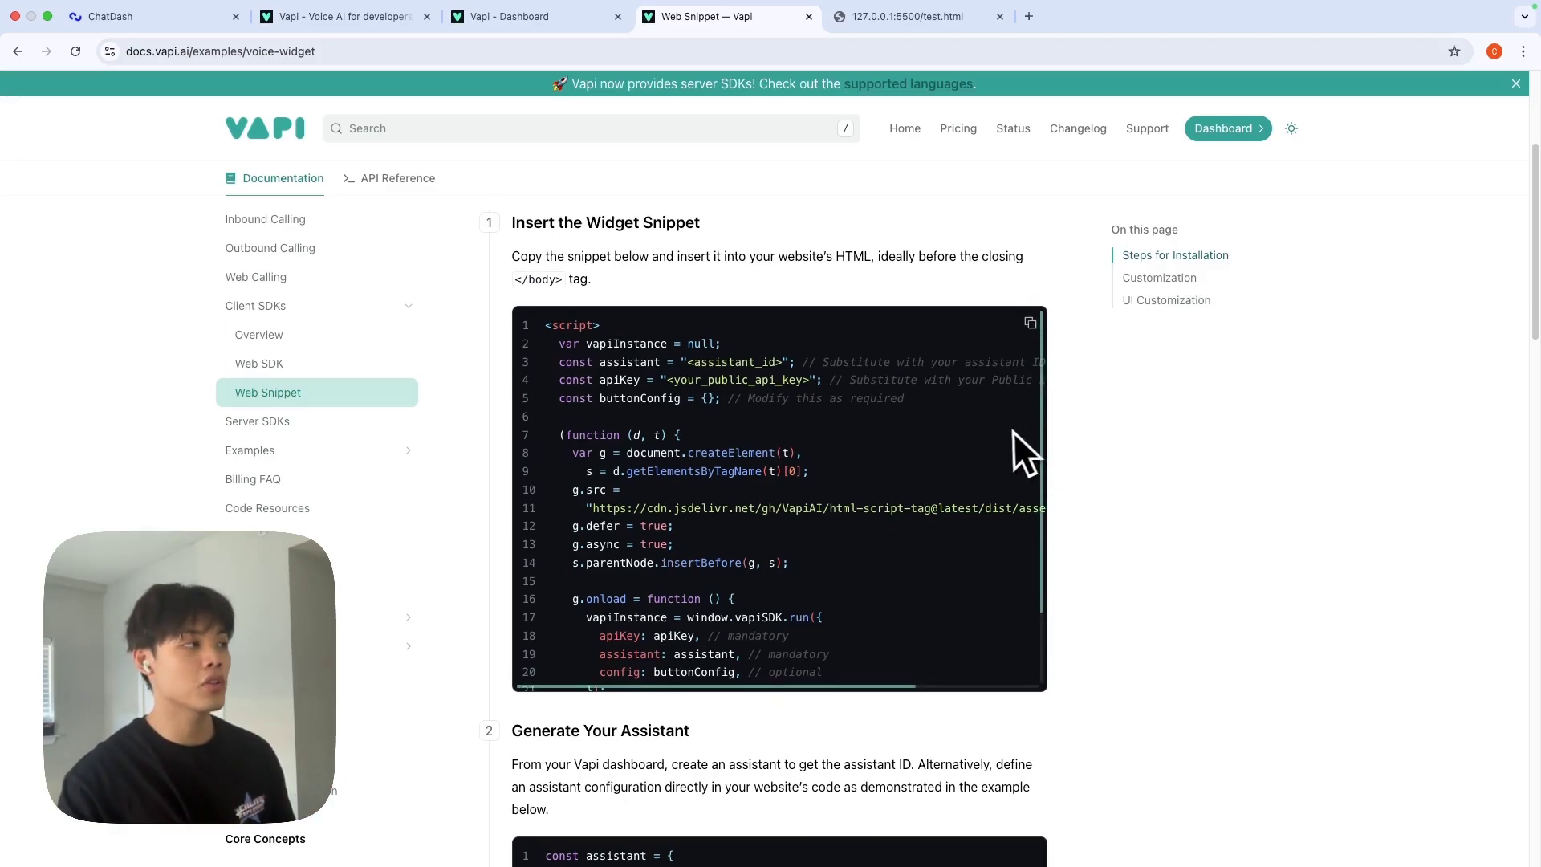
Copy the widget script from the Insert the Widget Snippet code block in Vapi Docs.
scroll(1013, 431, "up", 3)
scroll(1005, 431, "down", 2)
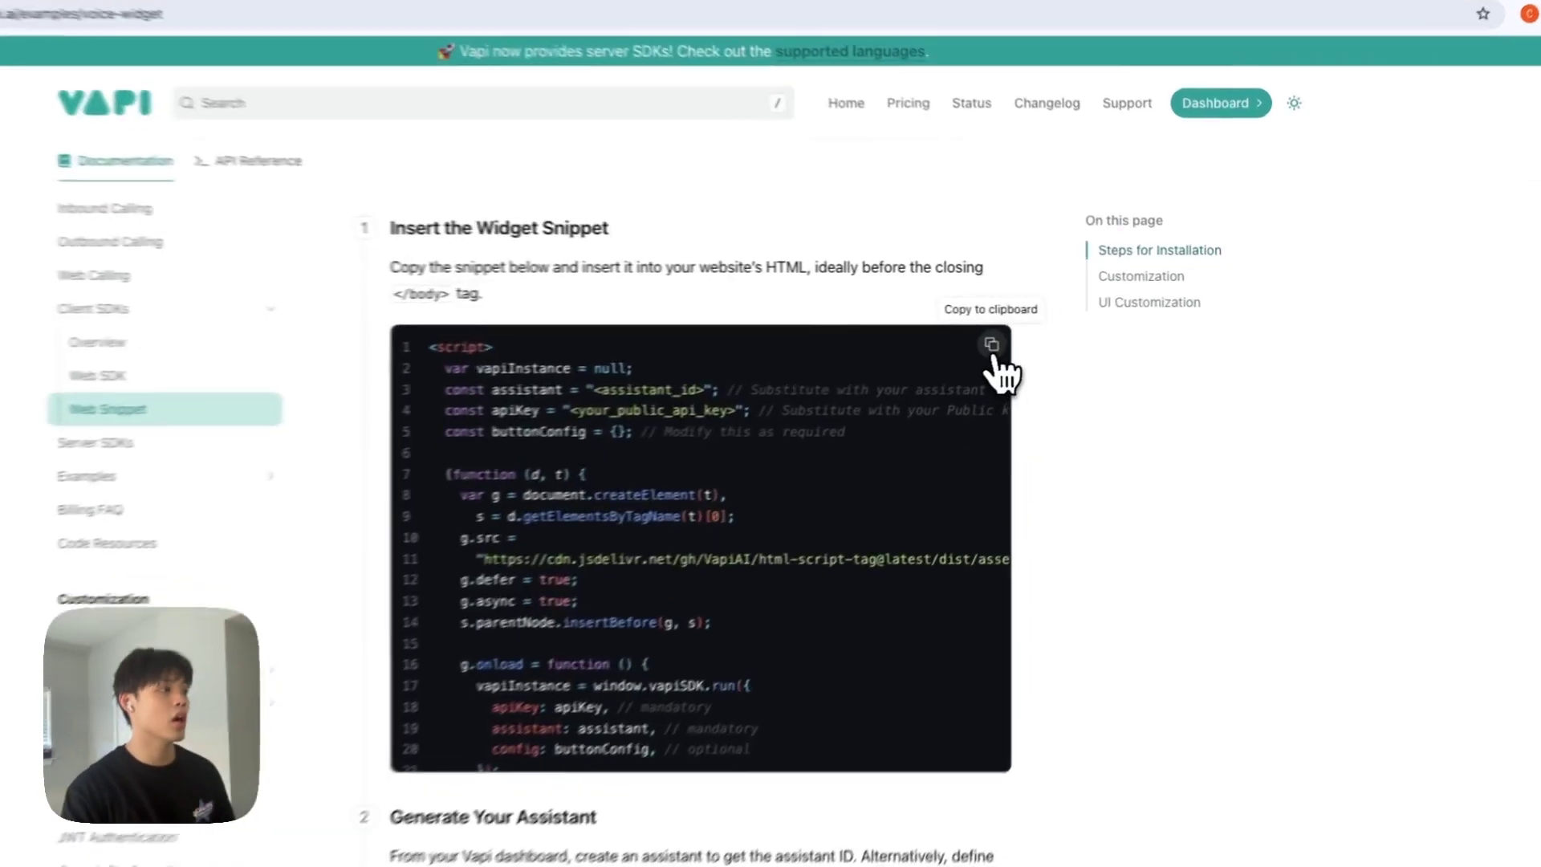
left_click(1030, 337)
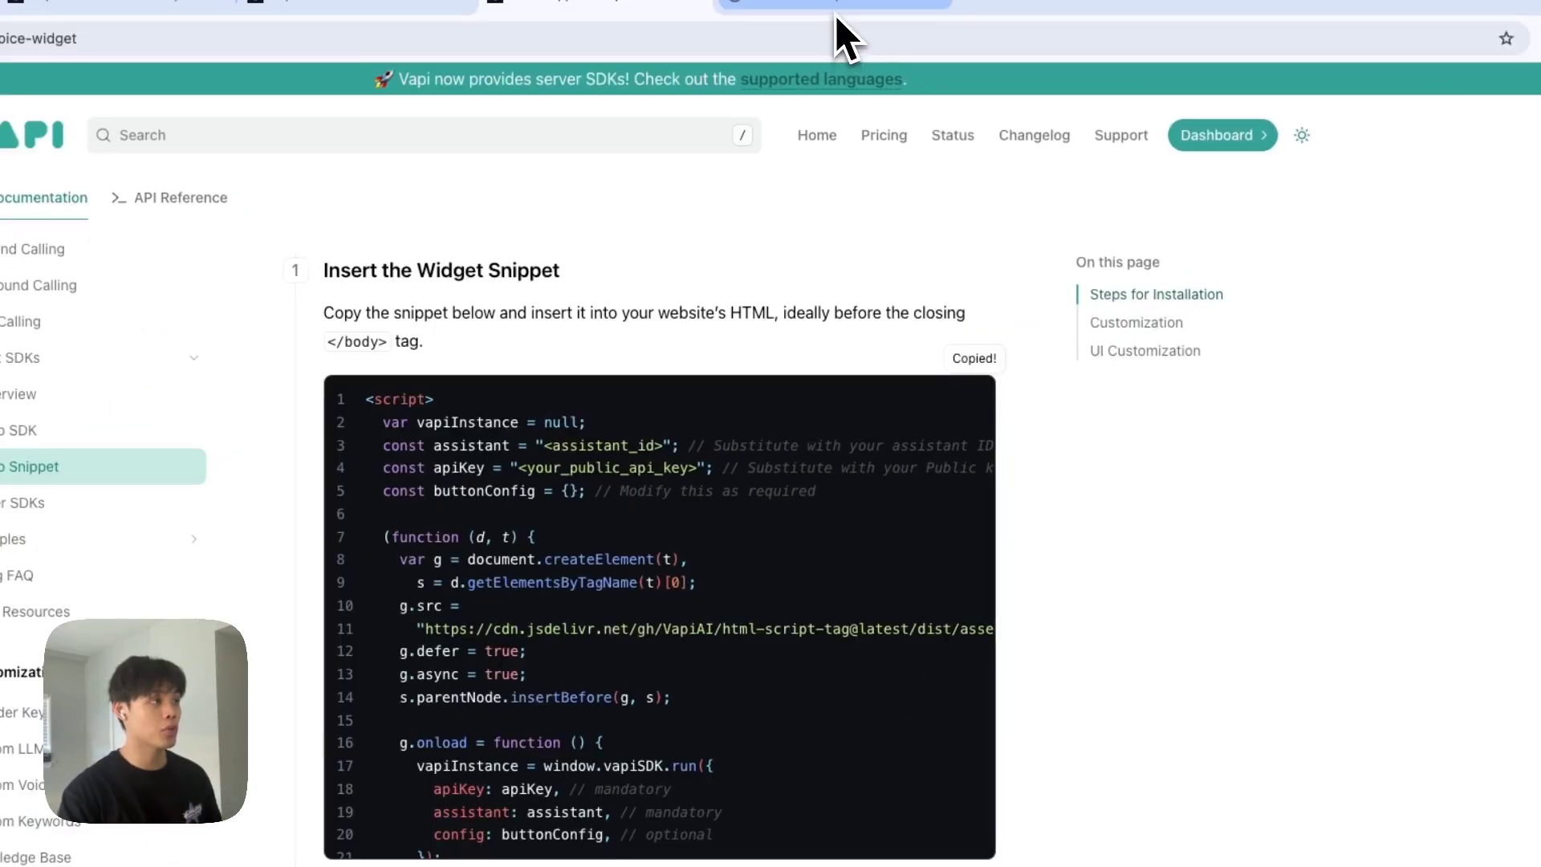
Open a new browser tab and load the ChatDash homepage at chat-dash.com.
left_click(839, 20)
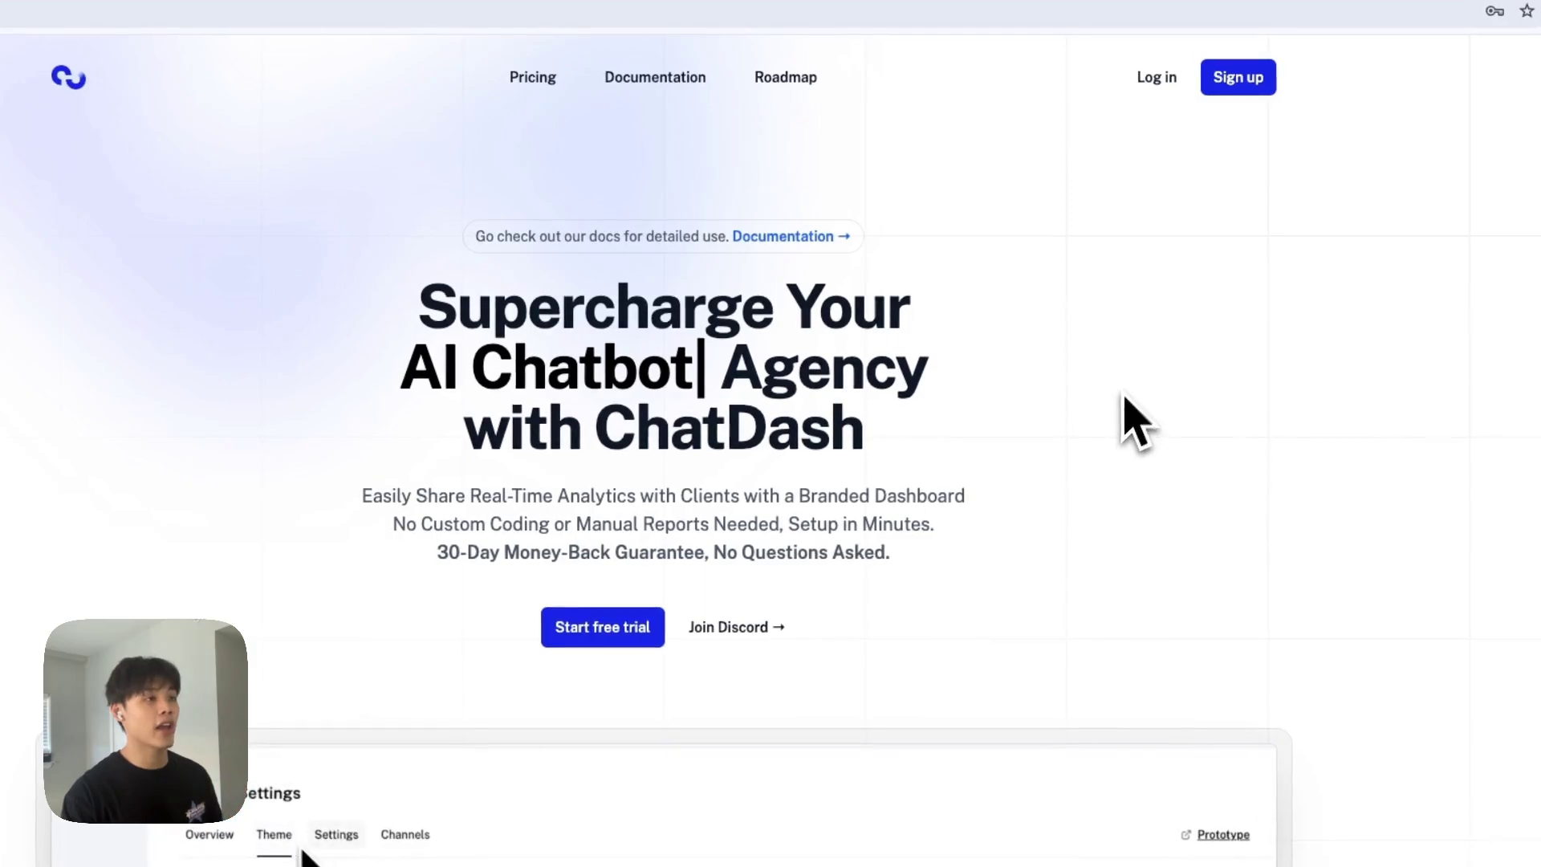
Log in and create the client 'vapi client' with its login ID and a confirmed password.
left_click(1156, 79)
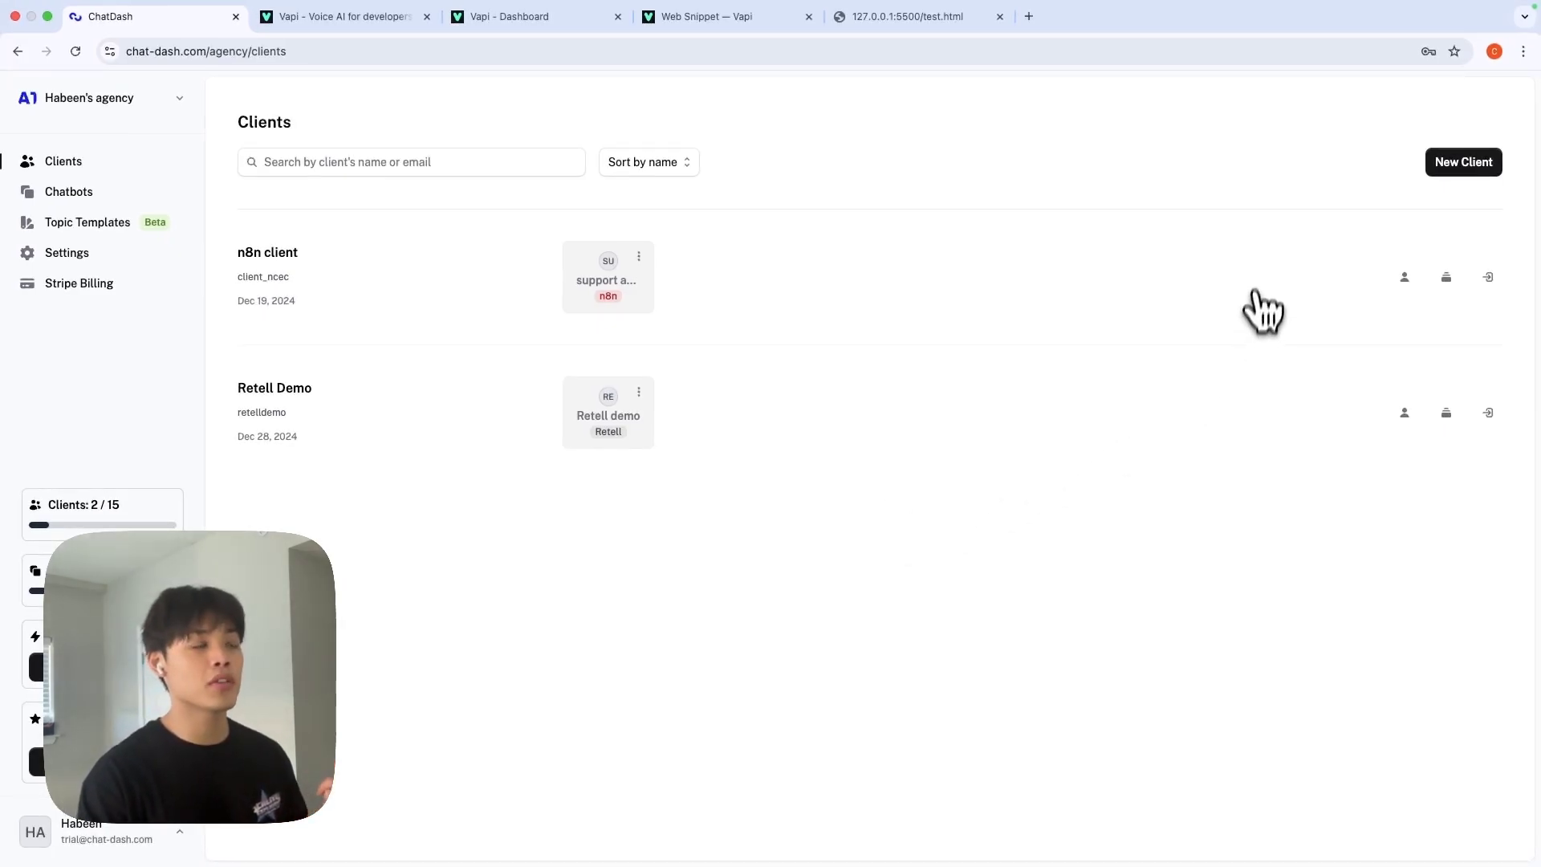
left_click(1464, 162)
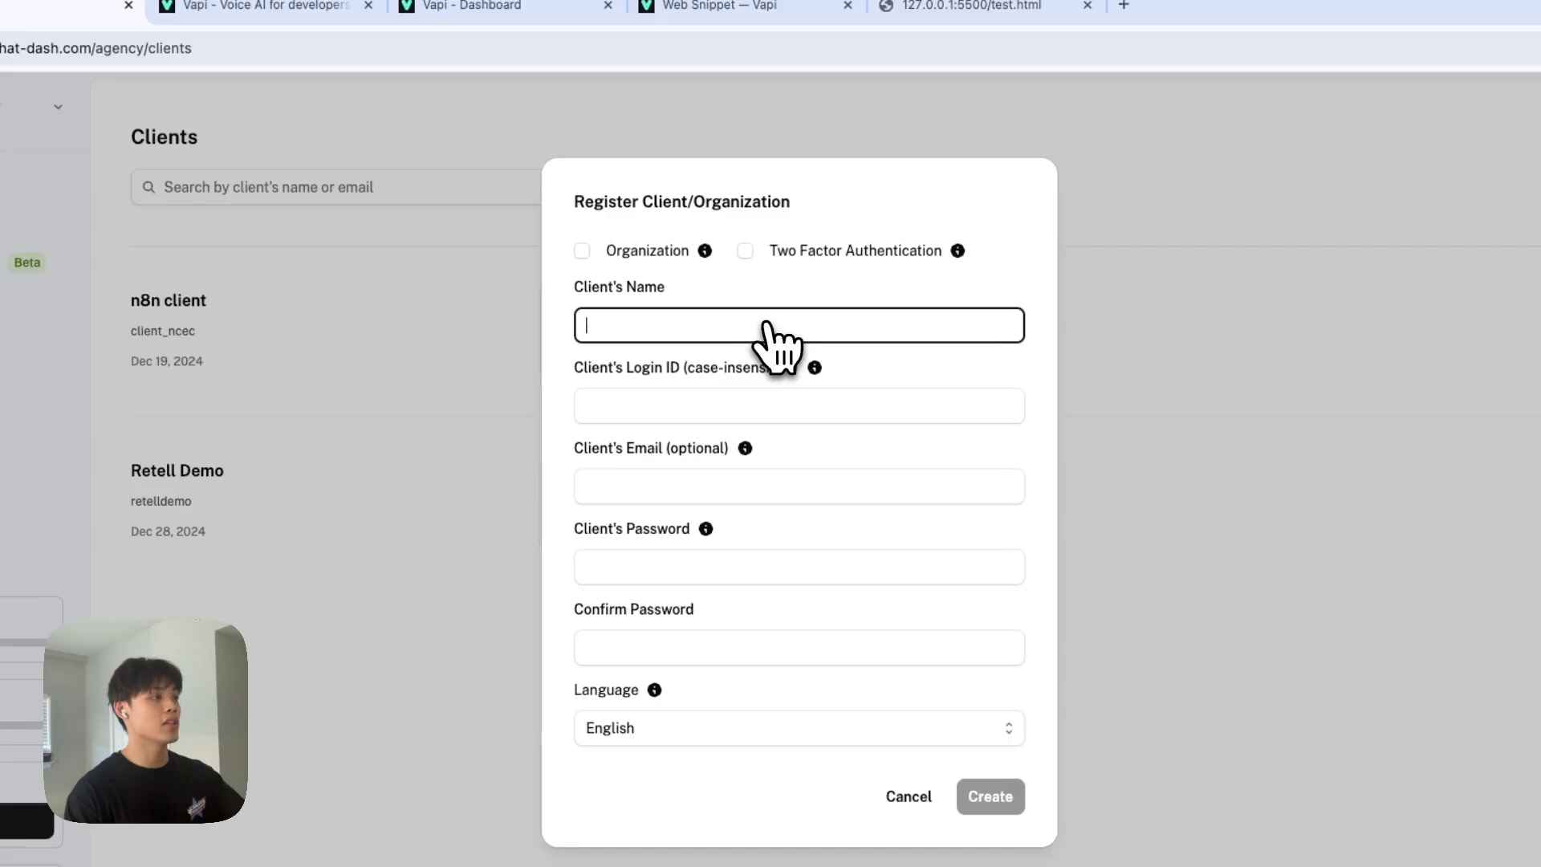
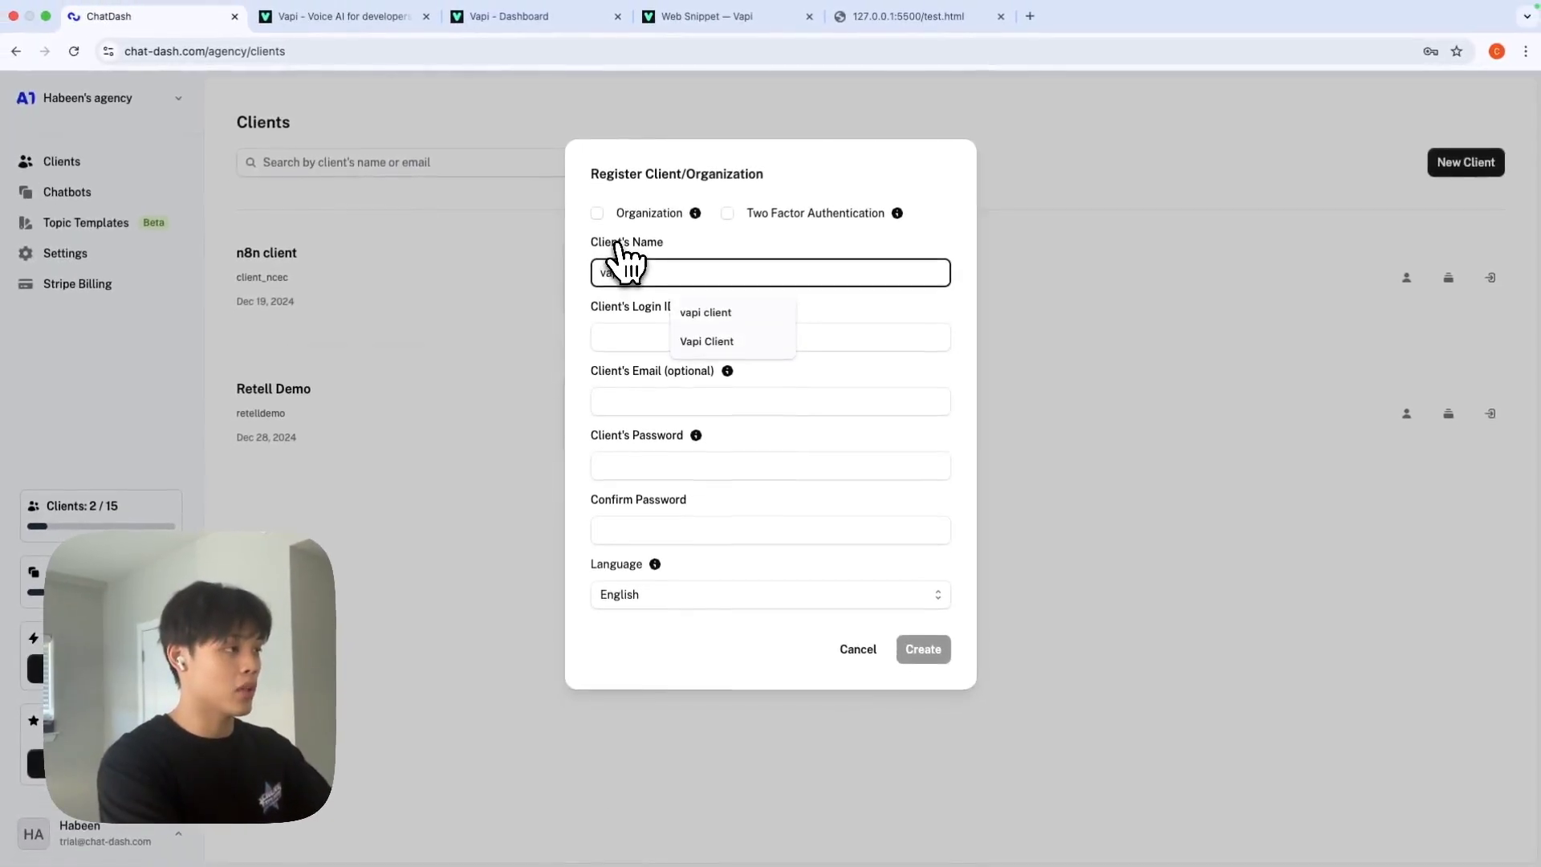
key("Down")
key("Tab")
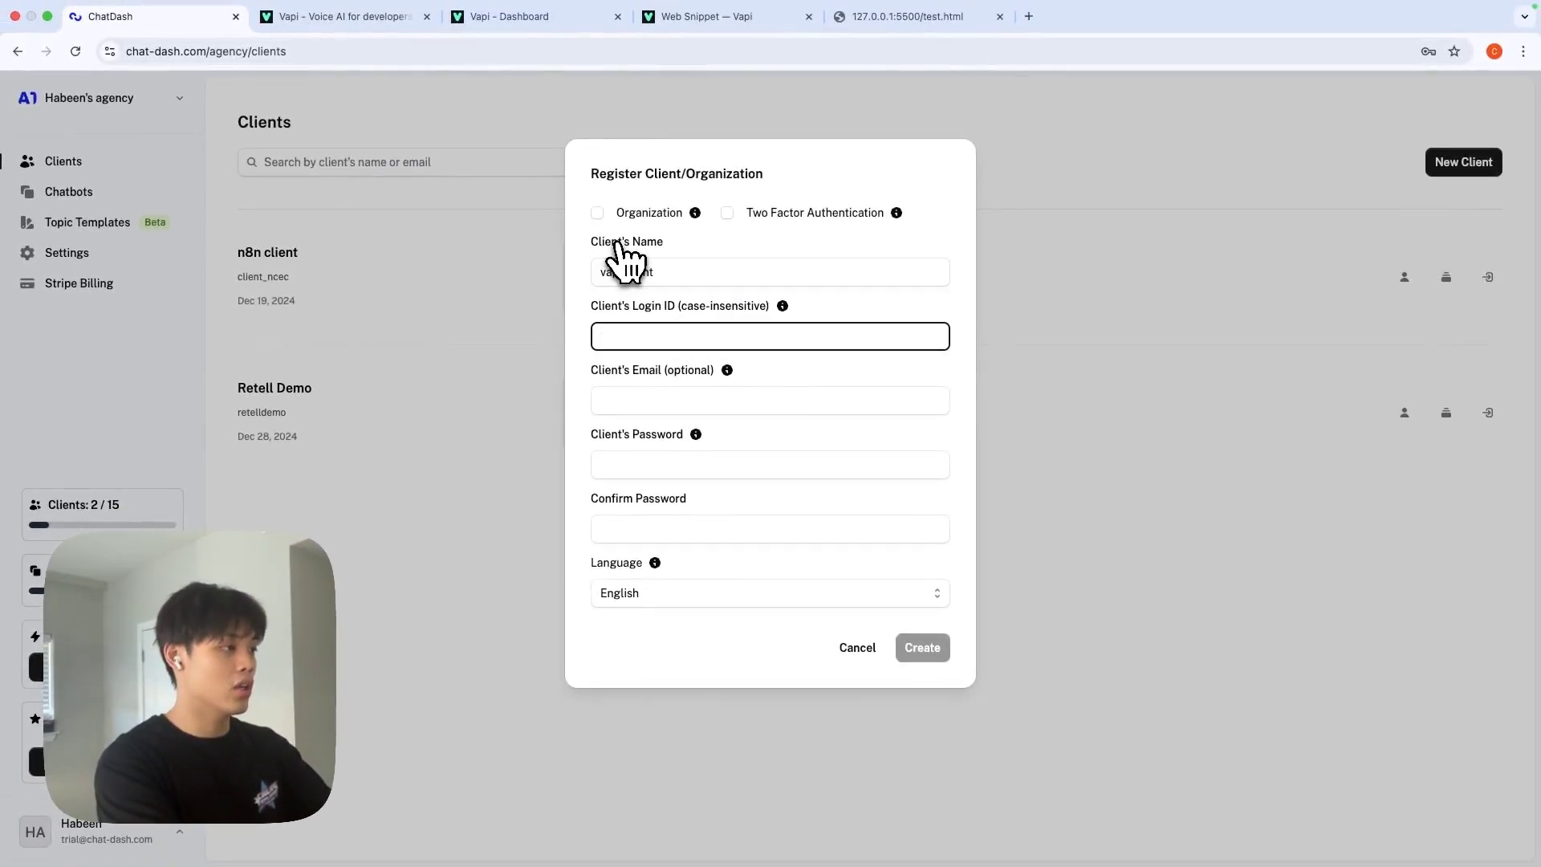
key("Tab")
key("Tab")
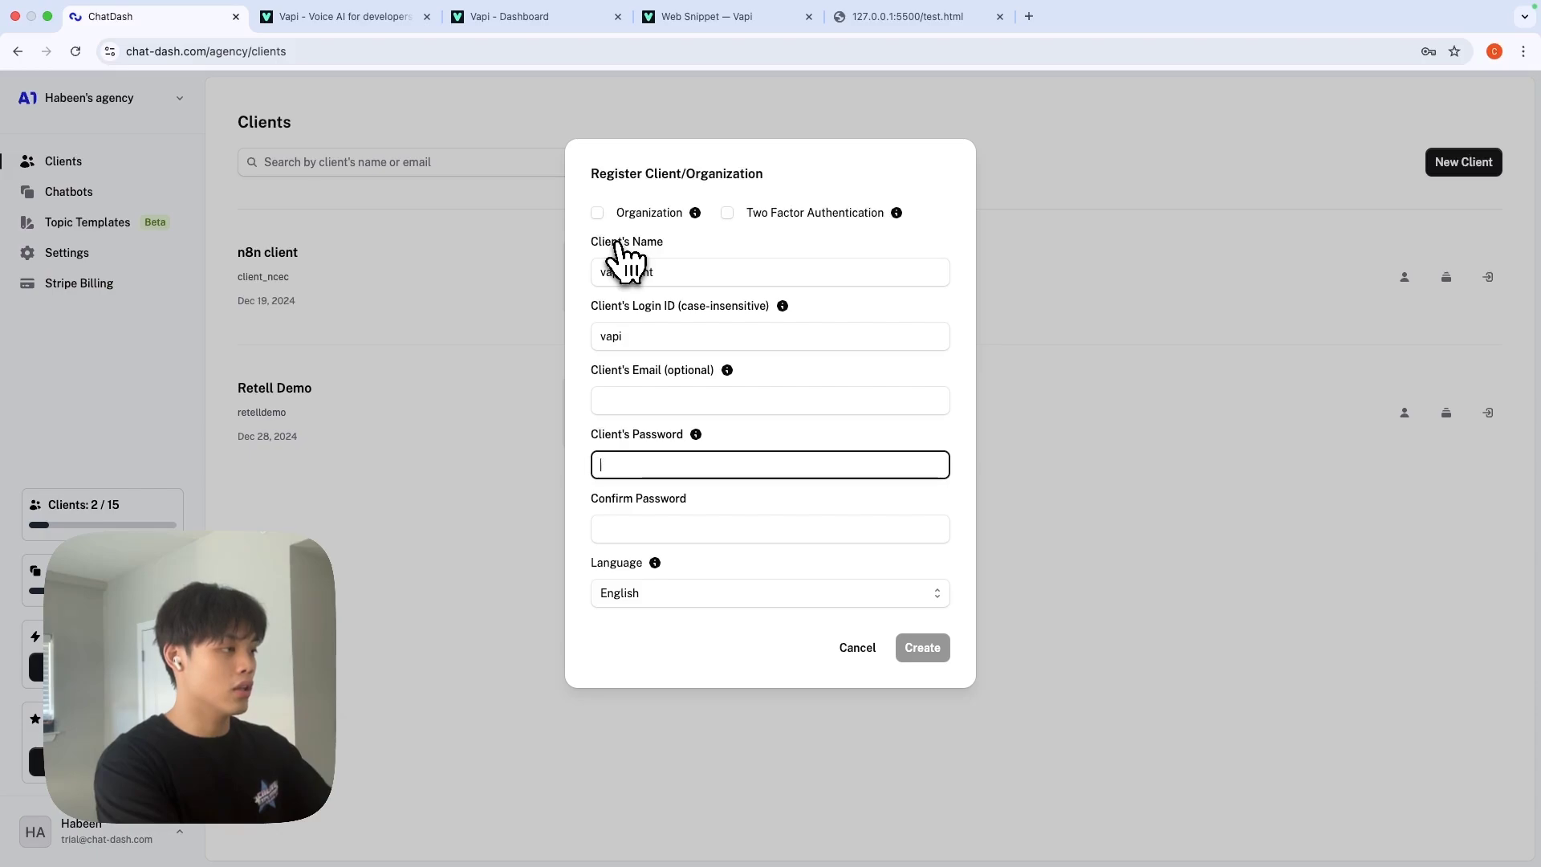
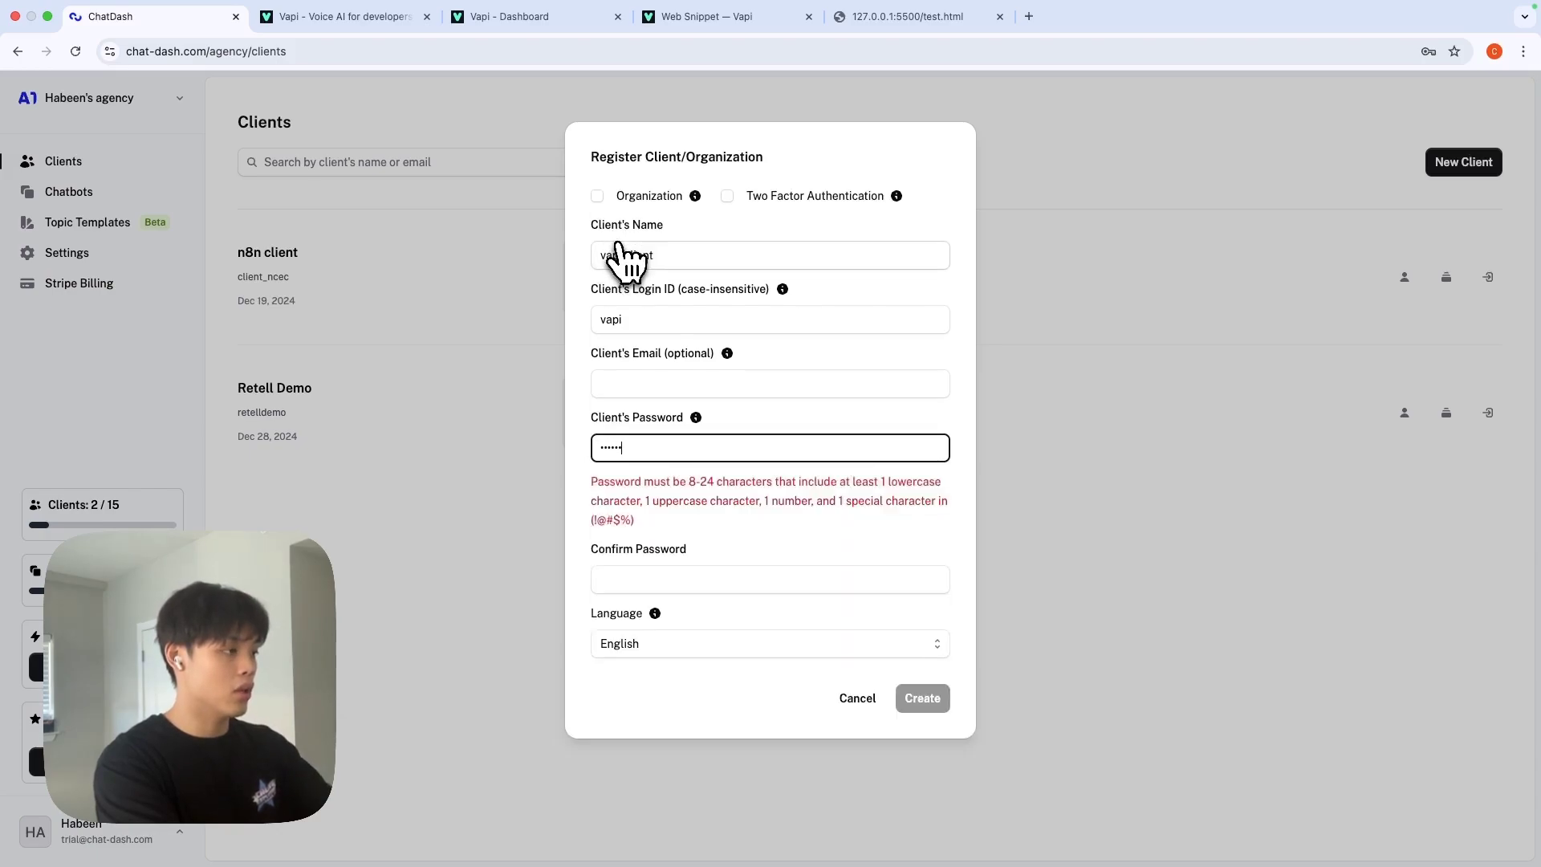
key("Tab")
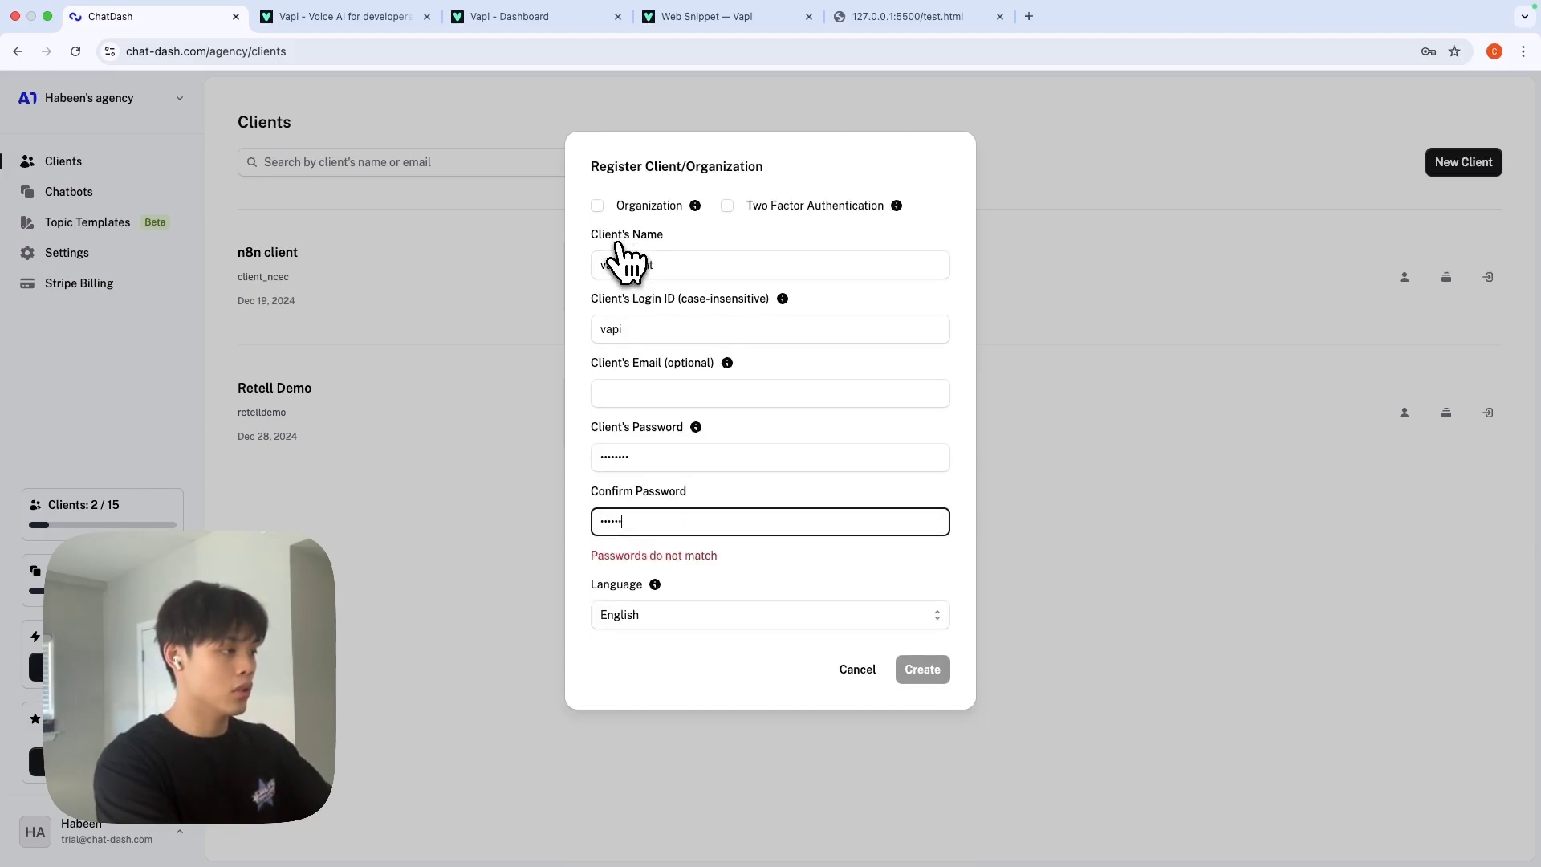
left_click(923, 669)
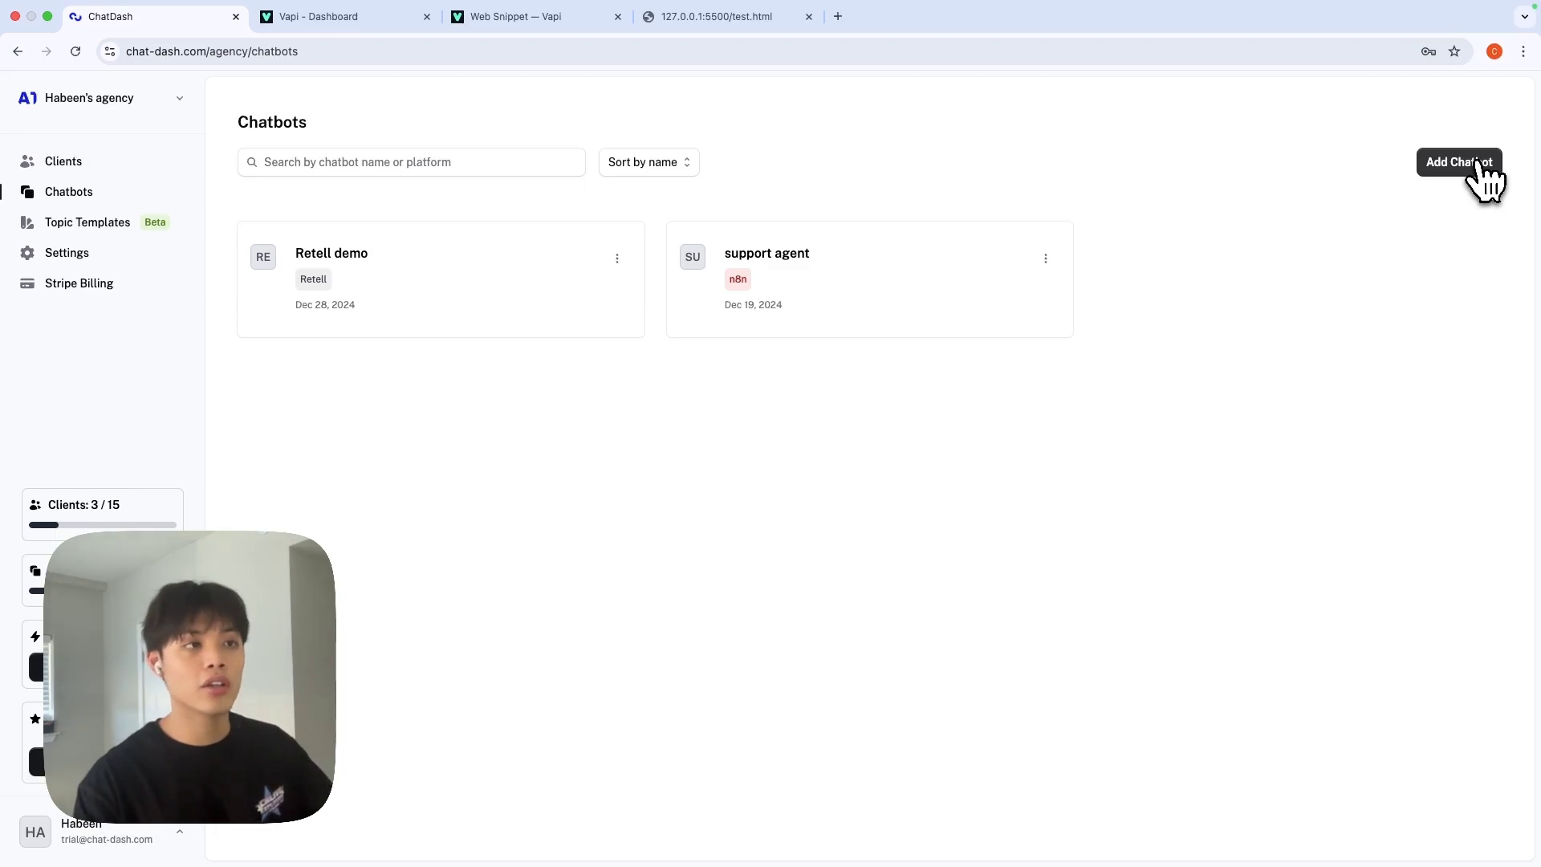
Start a Vapi-platform chatbot named 'vapi demo' and clear the wrongly autofilled private API key.
left_click(1480, 163)
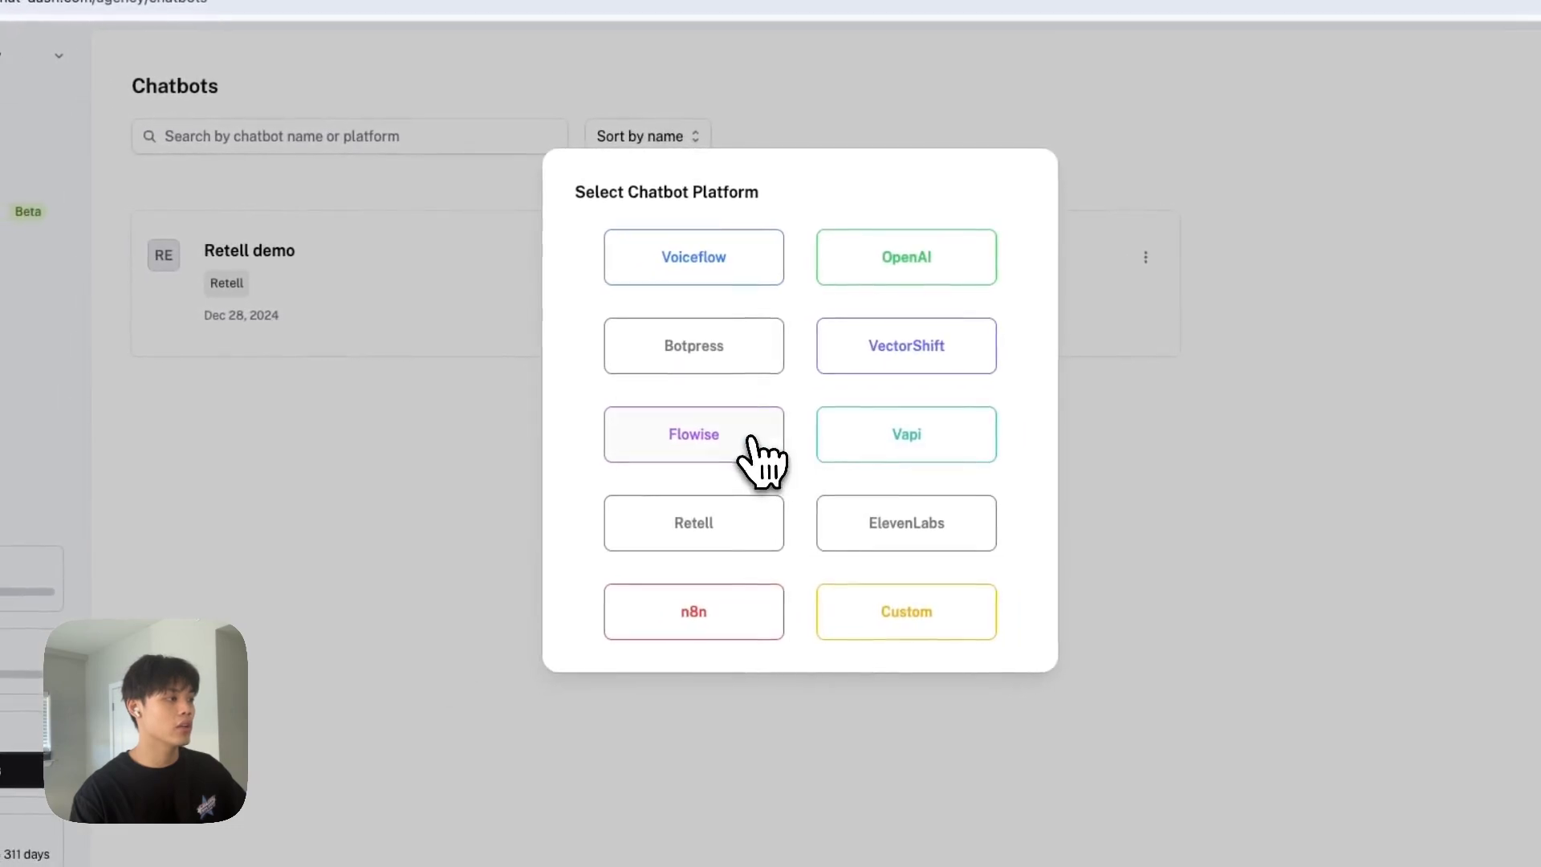
left_click(888, 471)
left_click(698, 335)
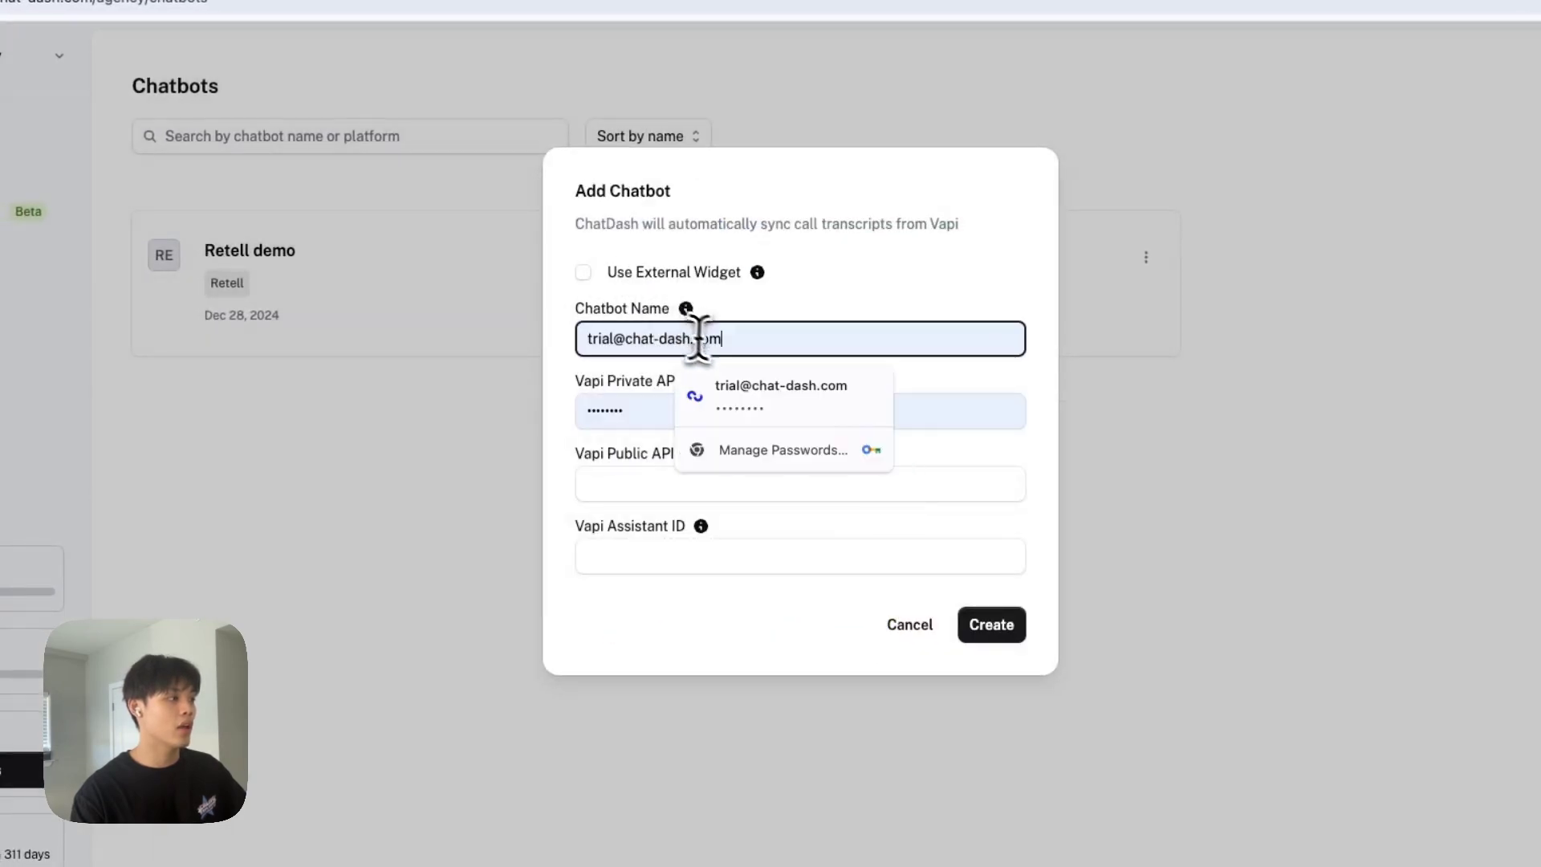
triple_click(716, 338)
key("BackSpace")
type("vap")
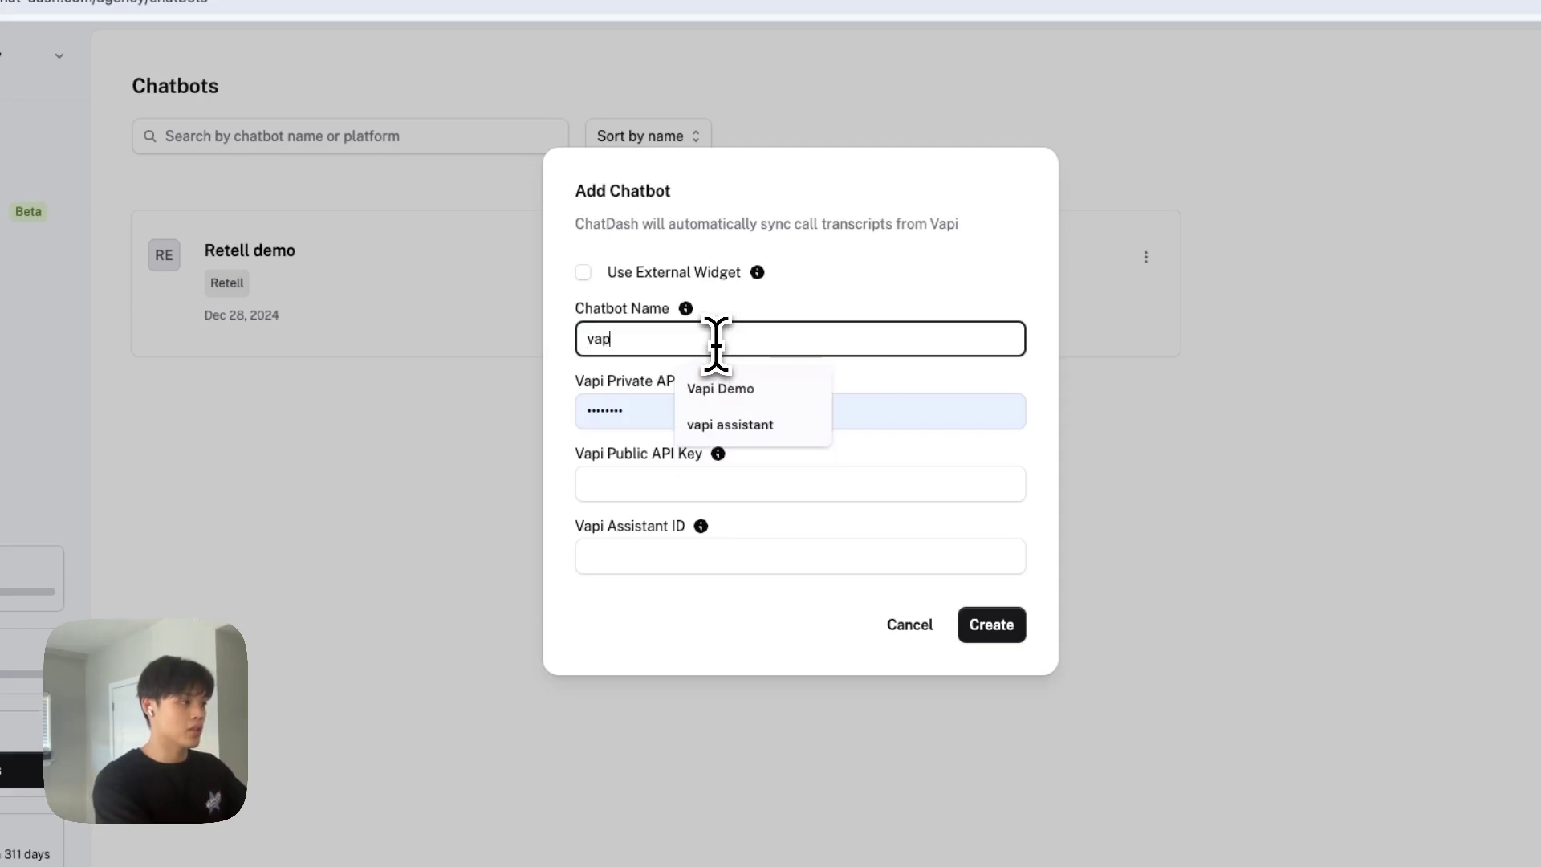
type("i demo")
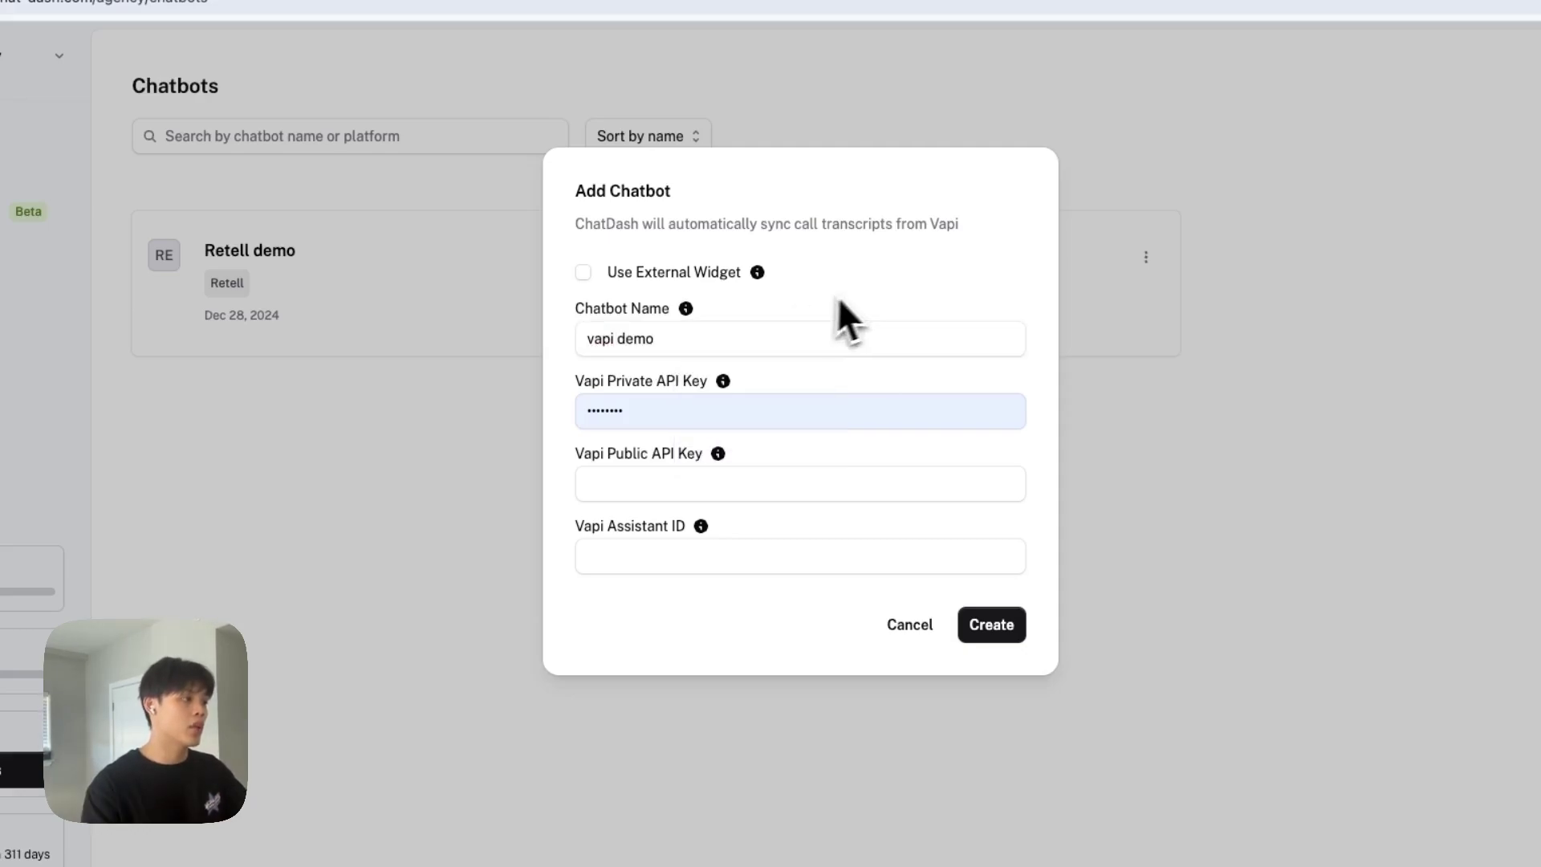
left_click(807, 405)
key("BackSpace")
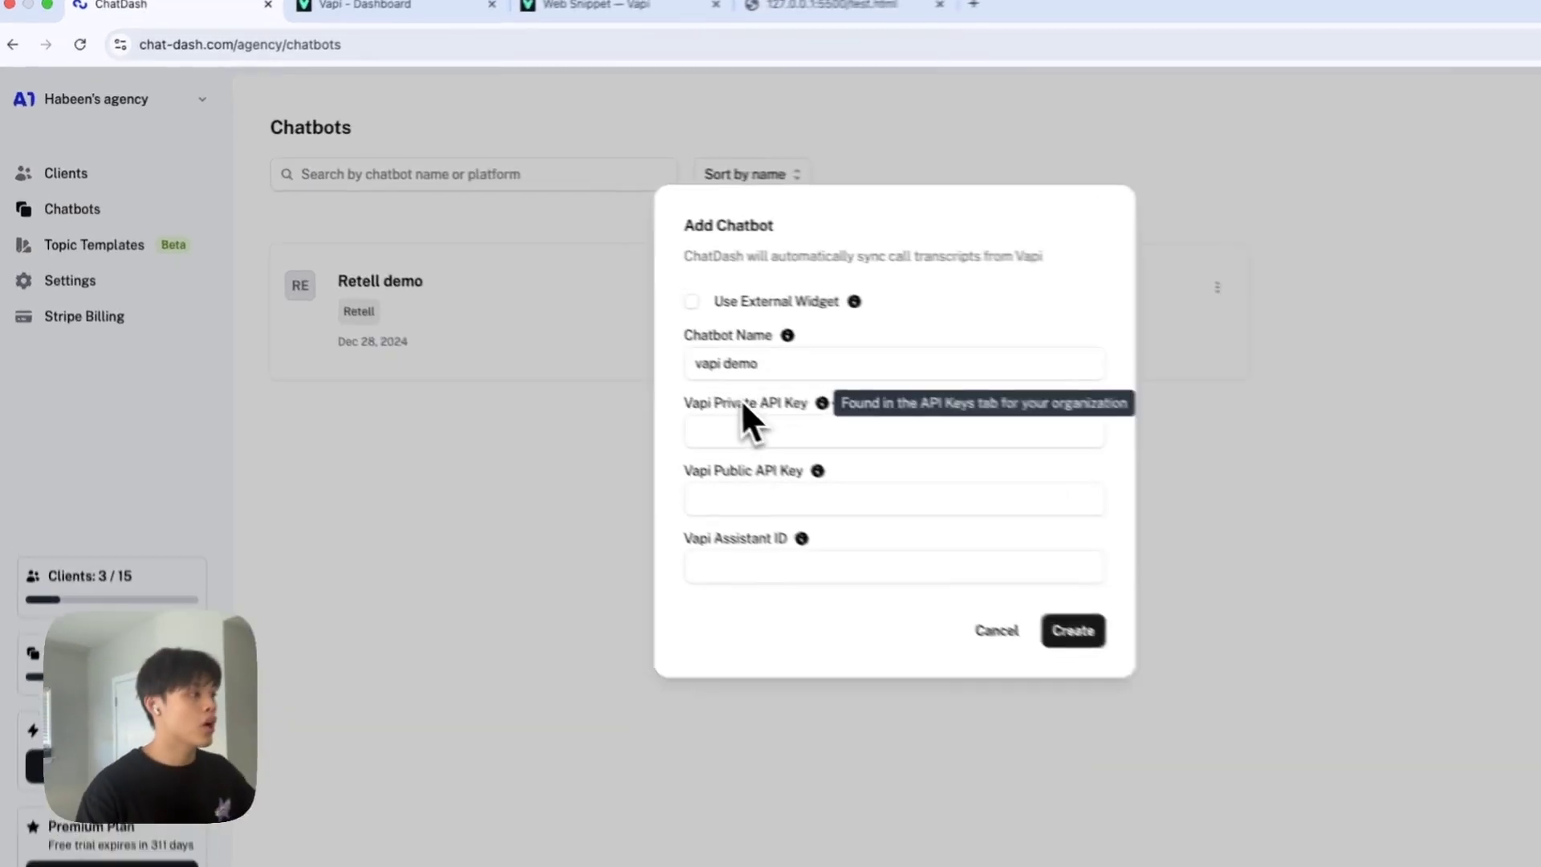
Copy the private key from Vapi's Organization API Keys into ChatDash's Vapi Private API Key field.
left_click(377, 3)
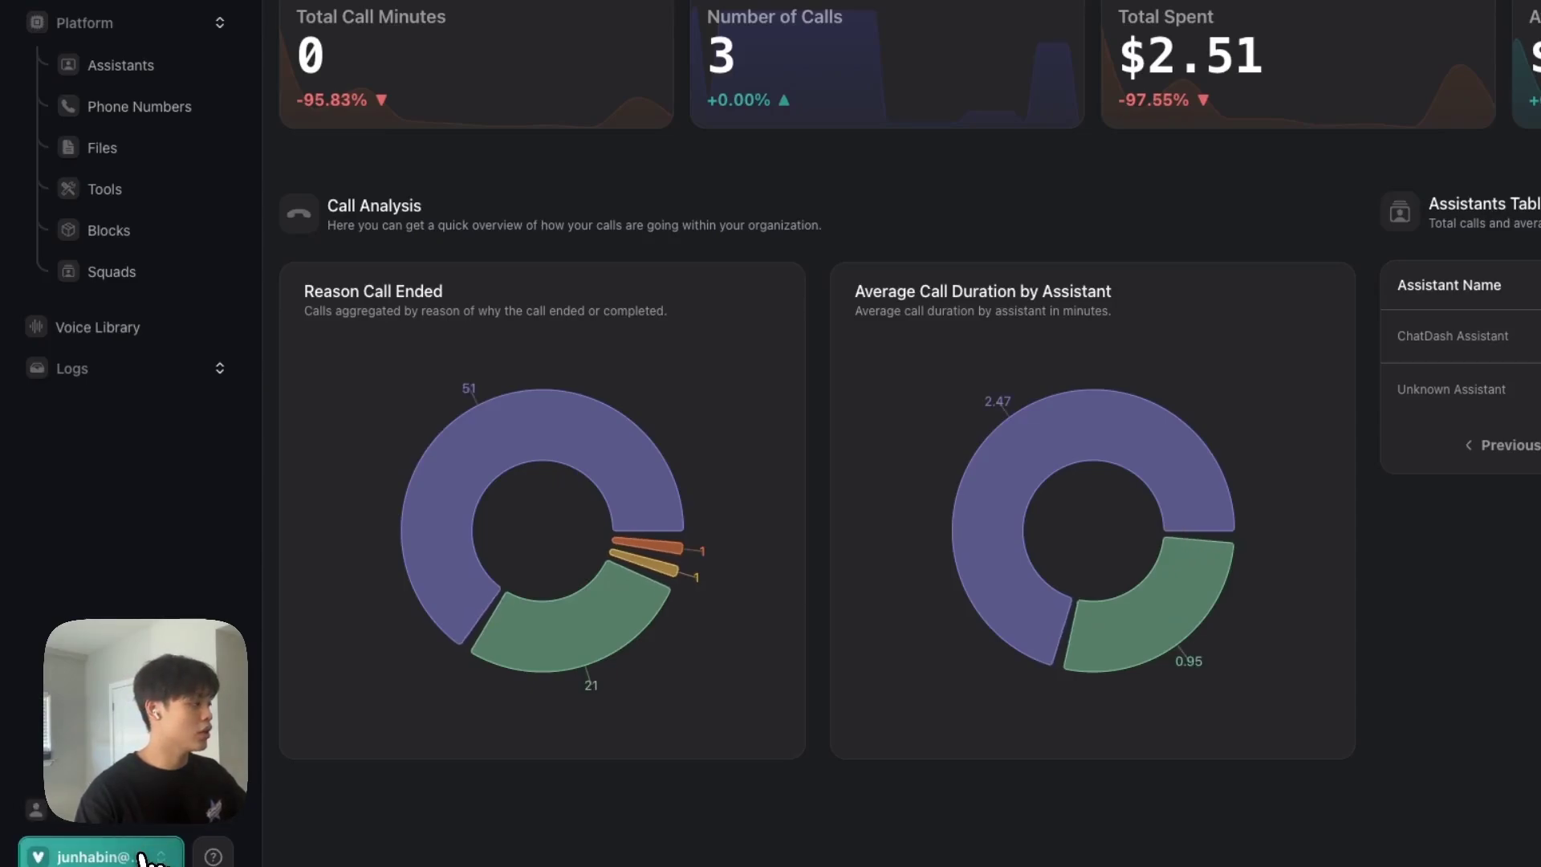
left_click(145, 858)
left_click(145, 672)
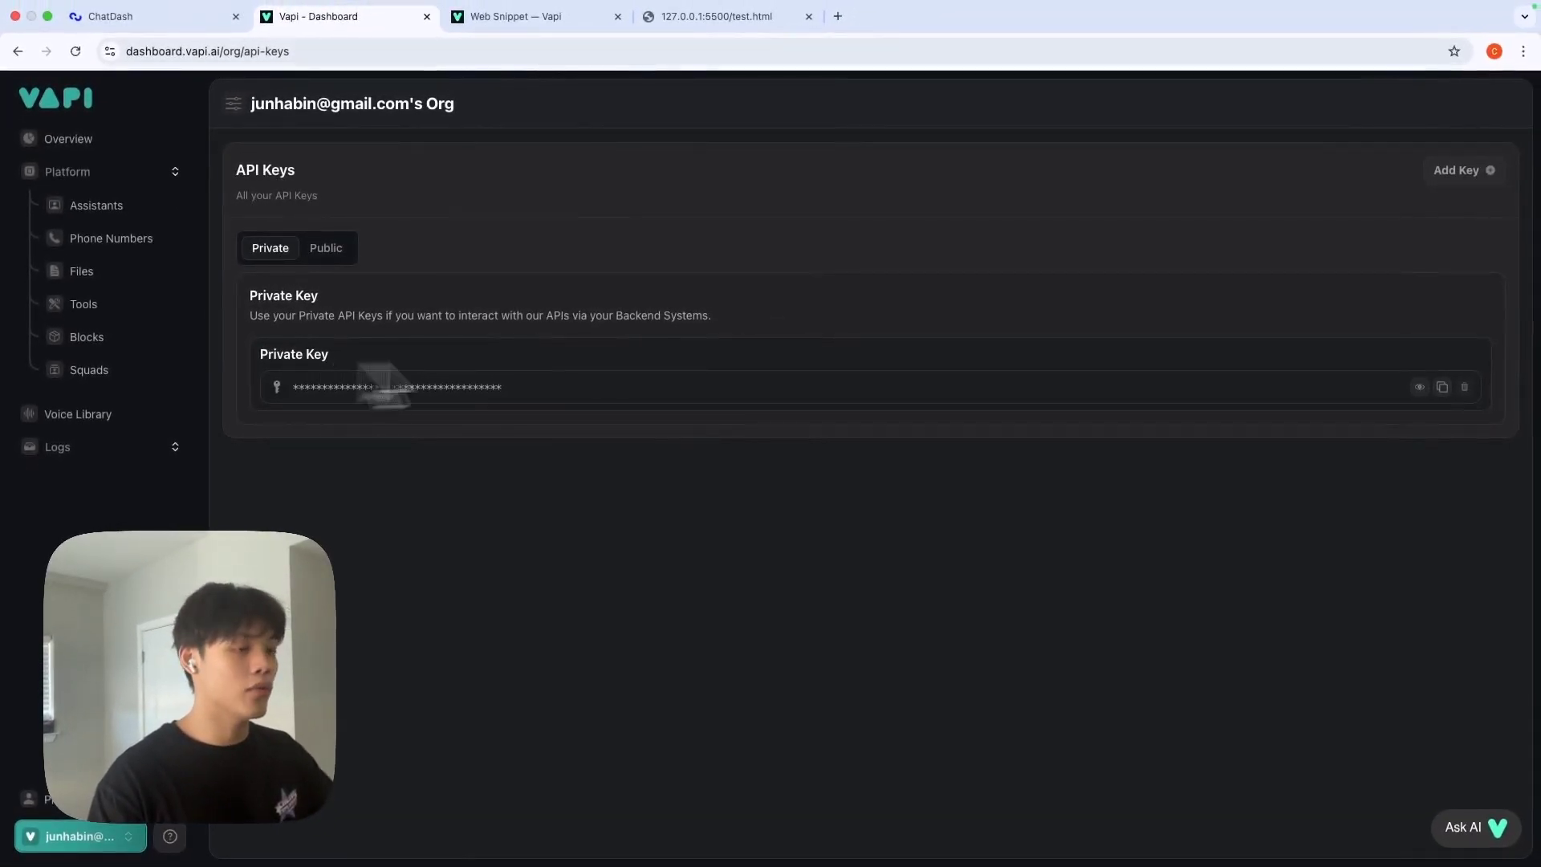
left_click(1443, 387)
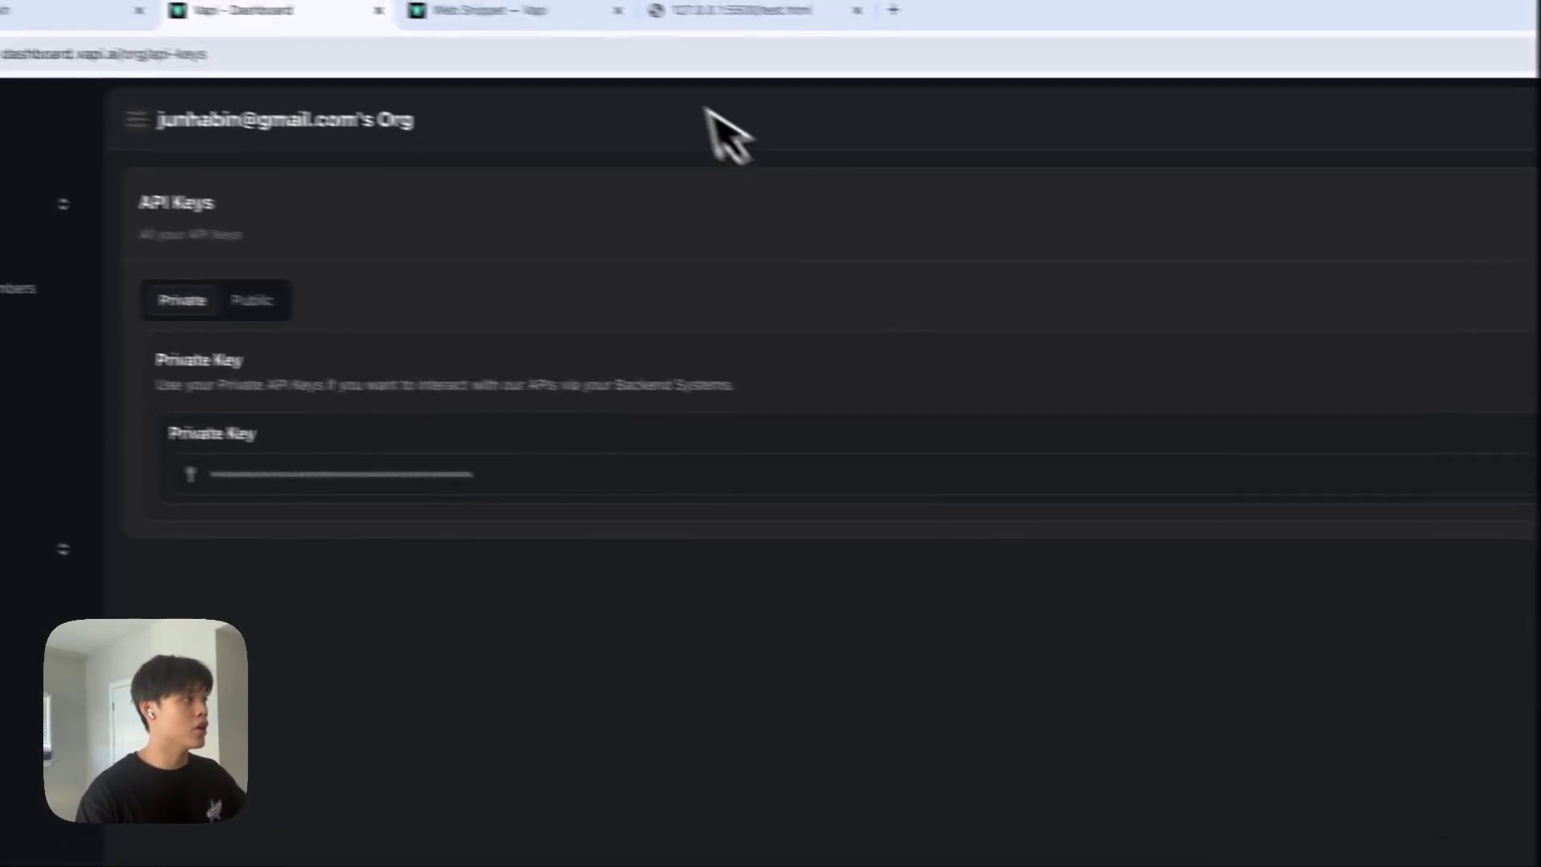
left_click(522, 11)
left_click(305, 11)
left_click(72, 11)
left_click(685, 467)
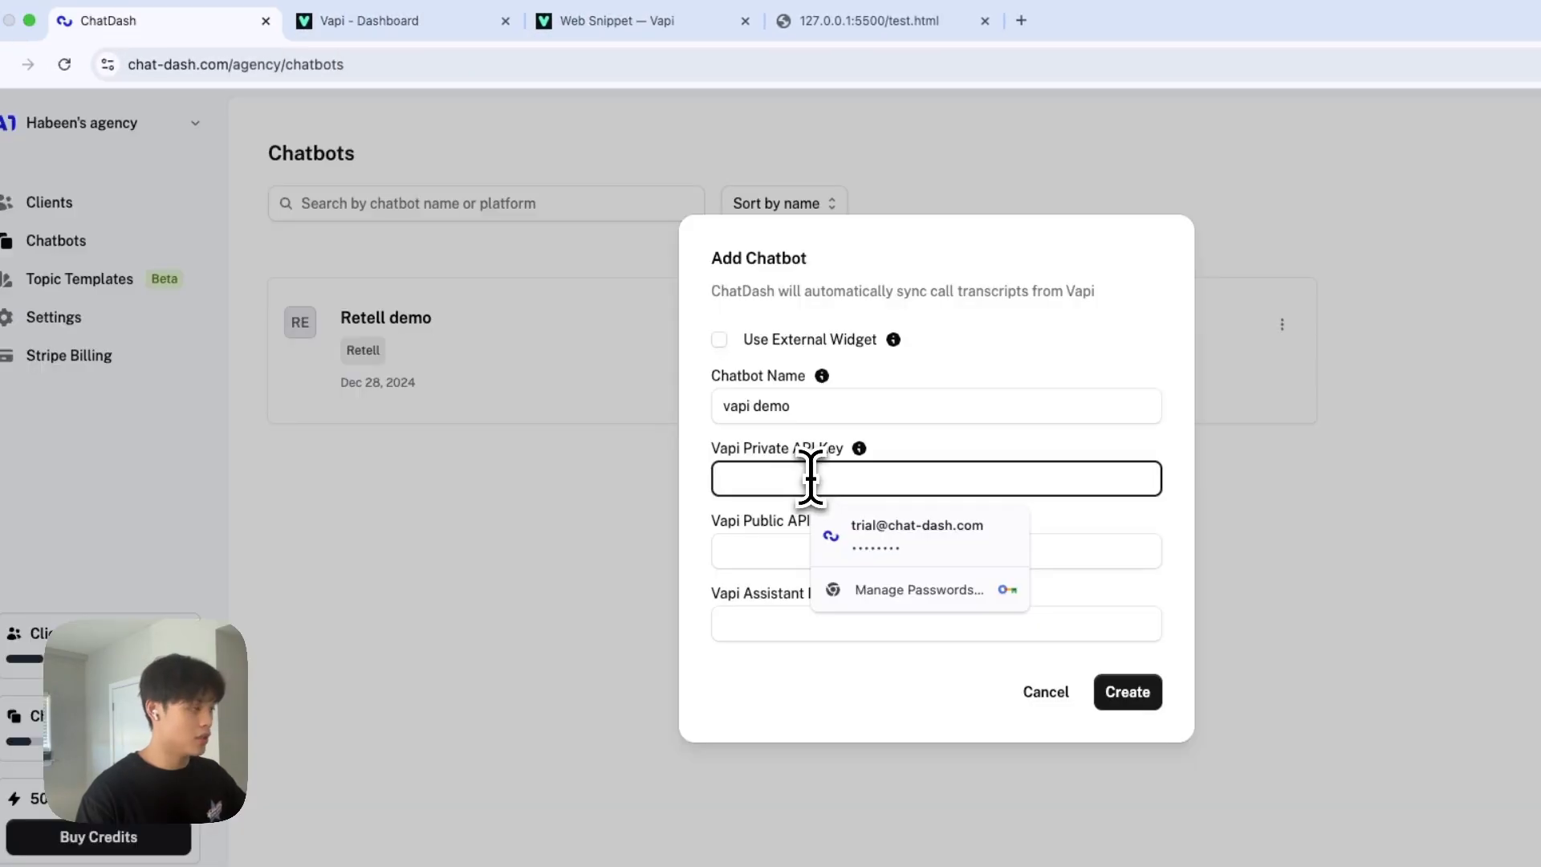
key("super+v")
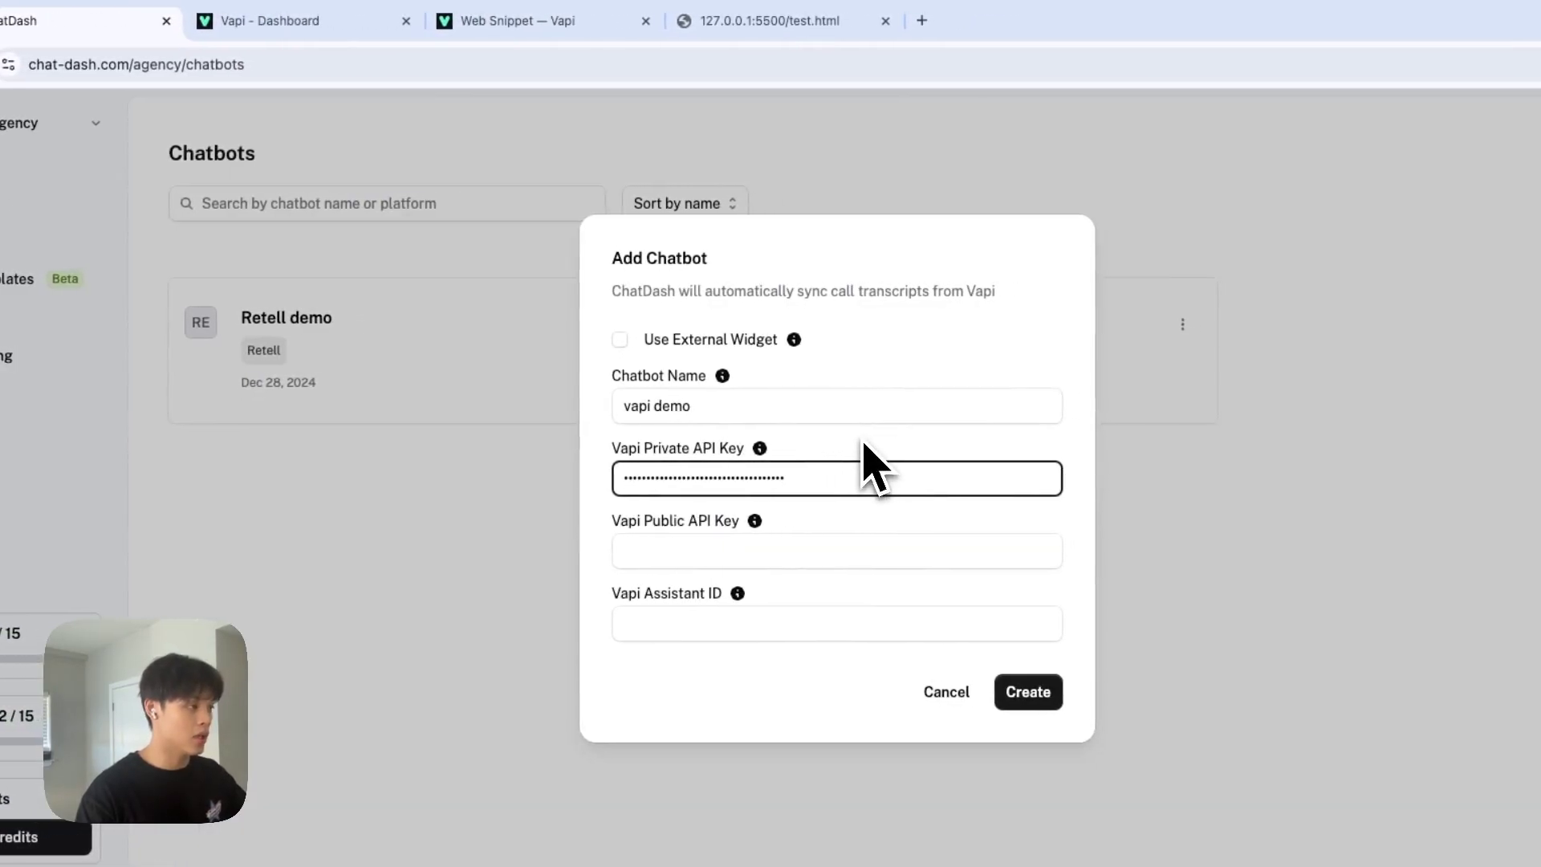
Paste the Vapi public API key into ChatDash's public key field, then go to Vapi's Assistants list.
key("ctrl+Tab")
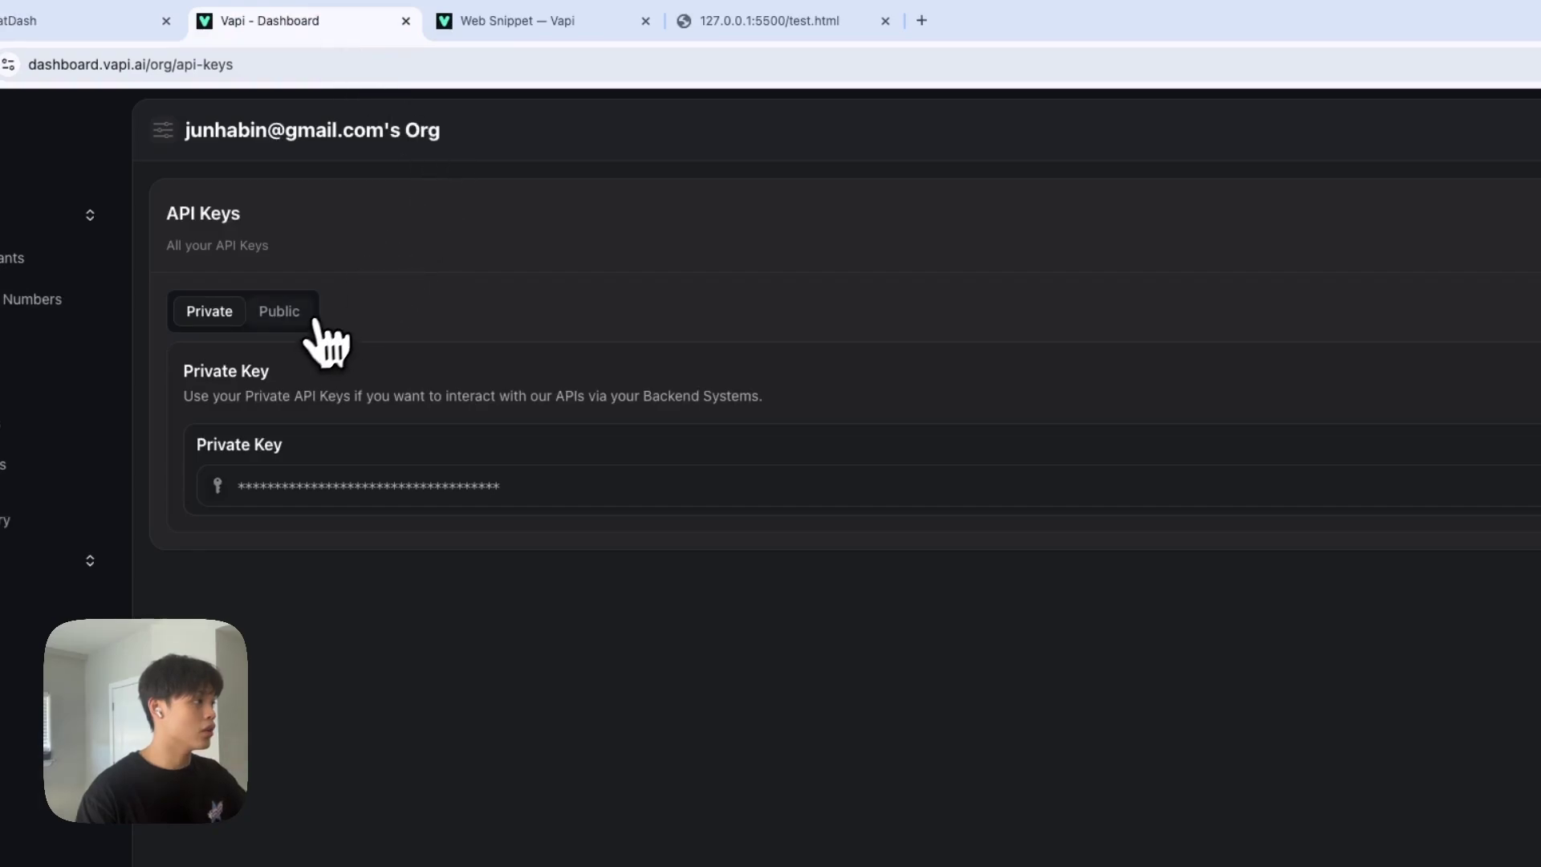
left_click(296, 318)
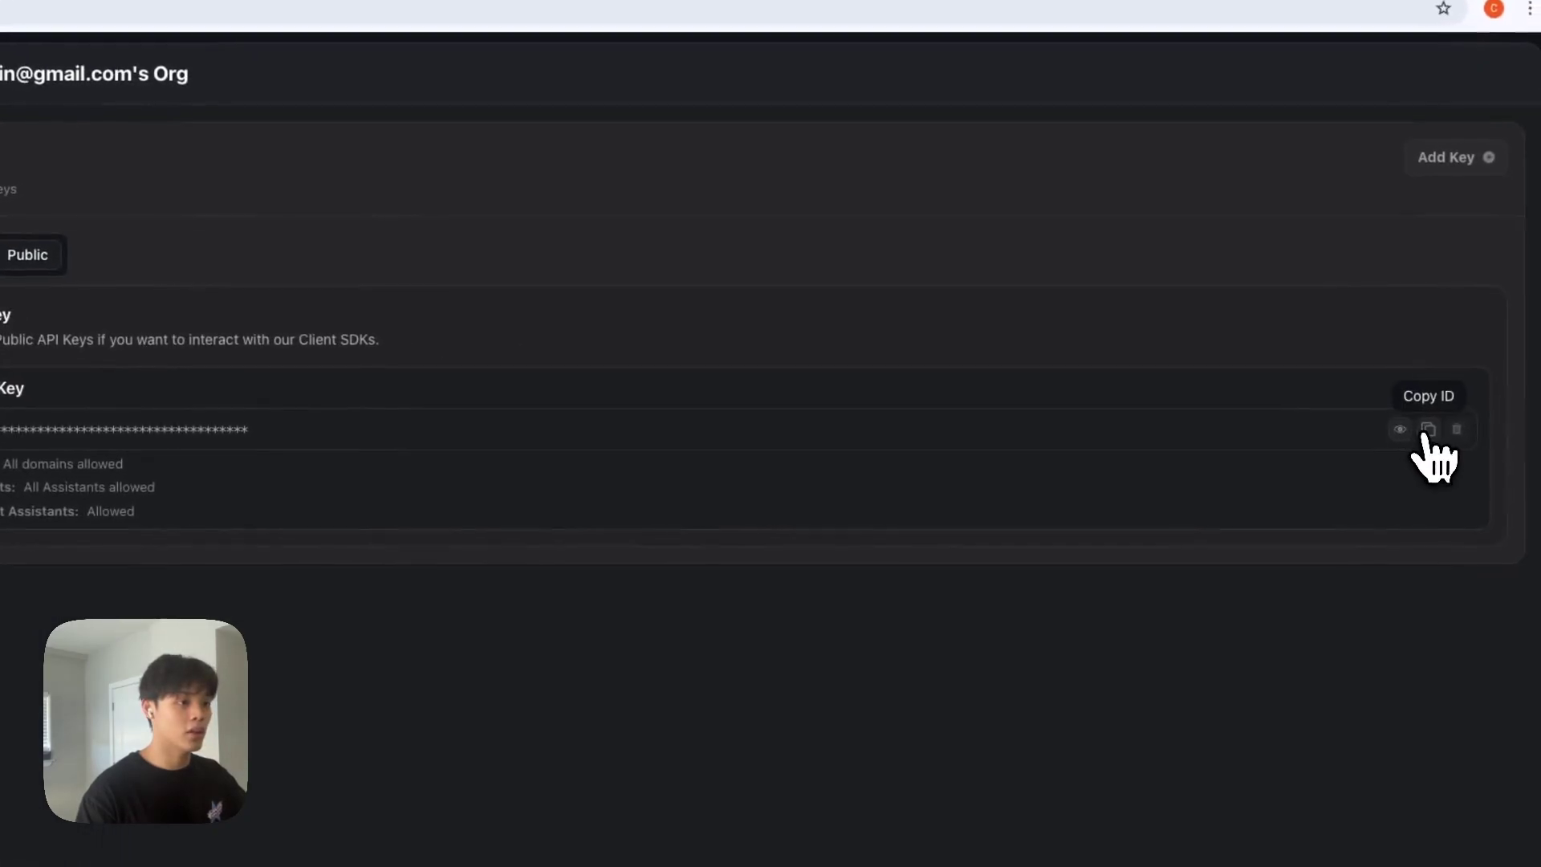
left_click(1427, 428)
left_click(506, 24)
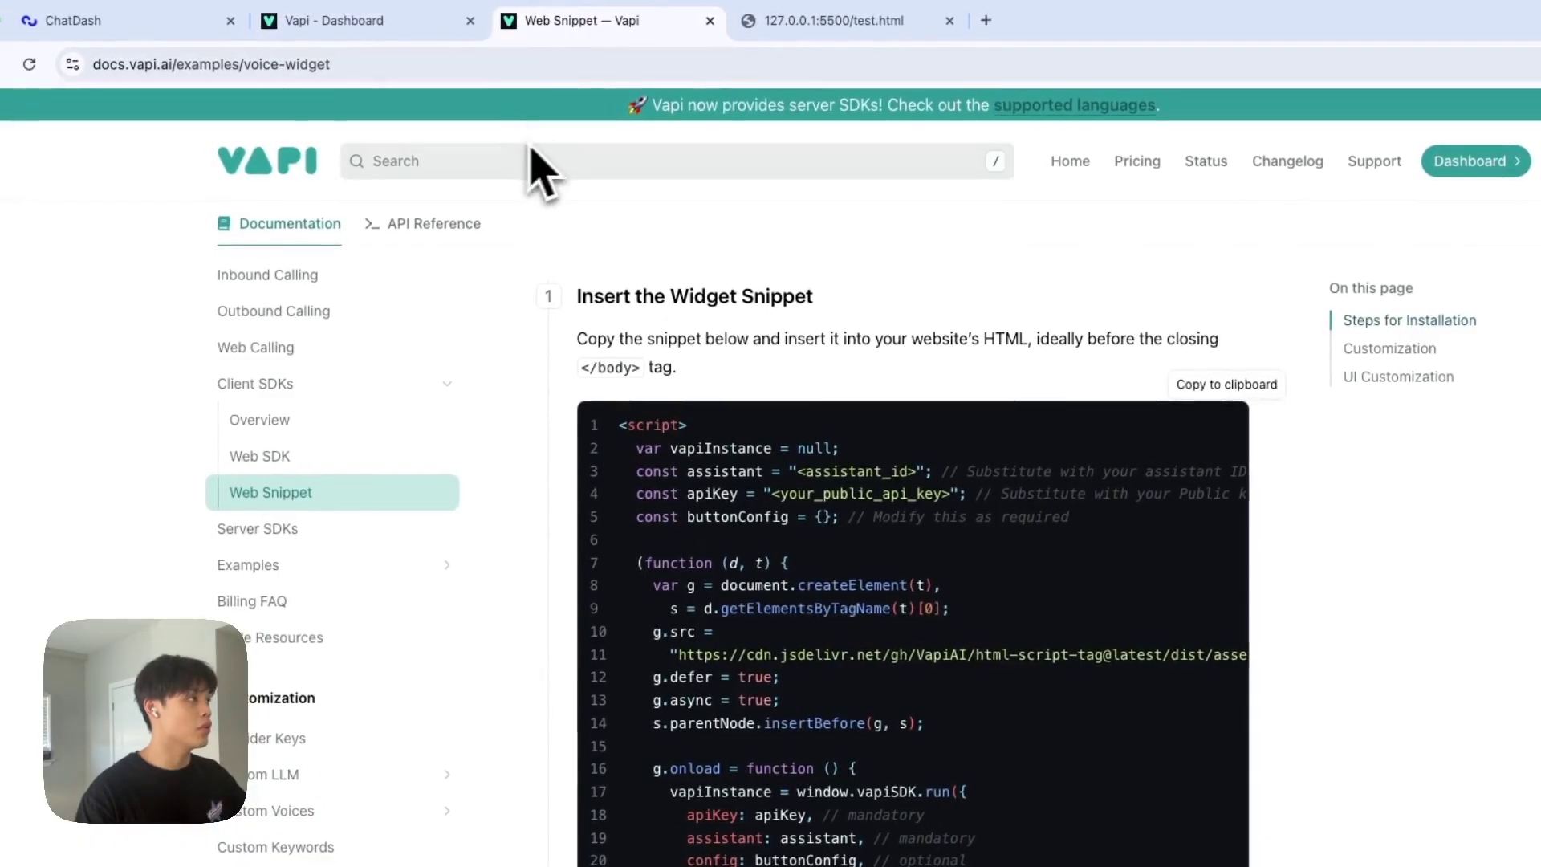
key("super+1")
left_click(767, 543)
key("super+v")
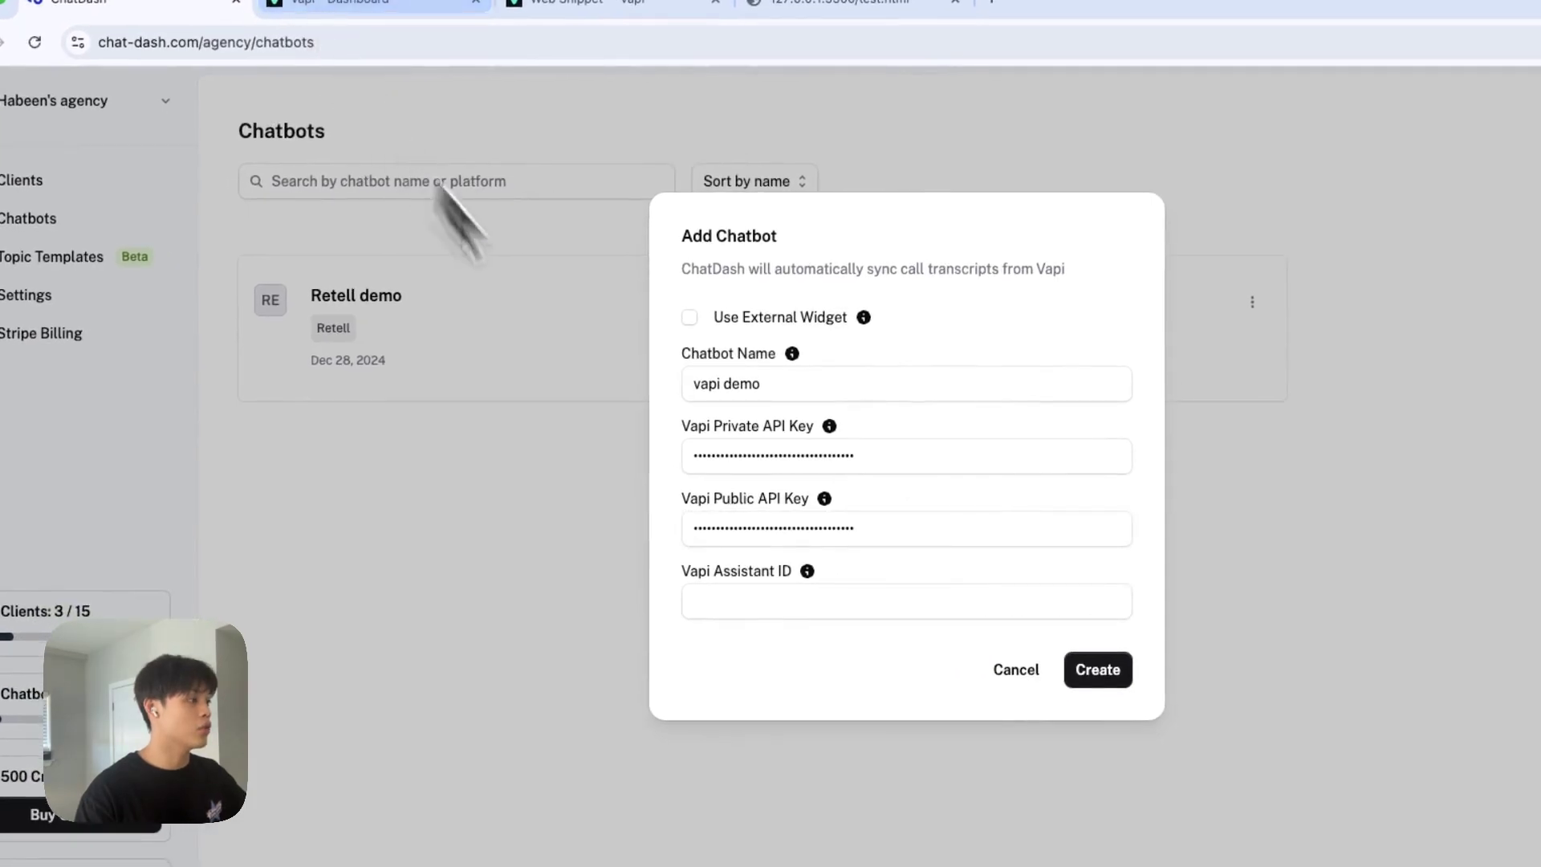
key("Tab")
left_click(366, 12)
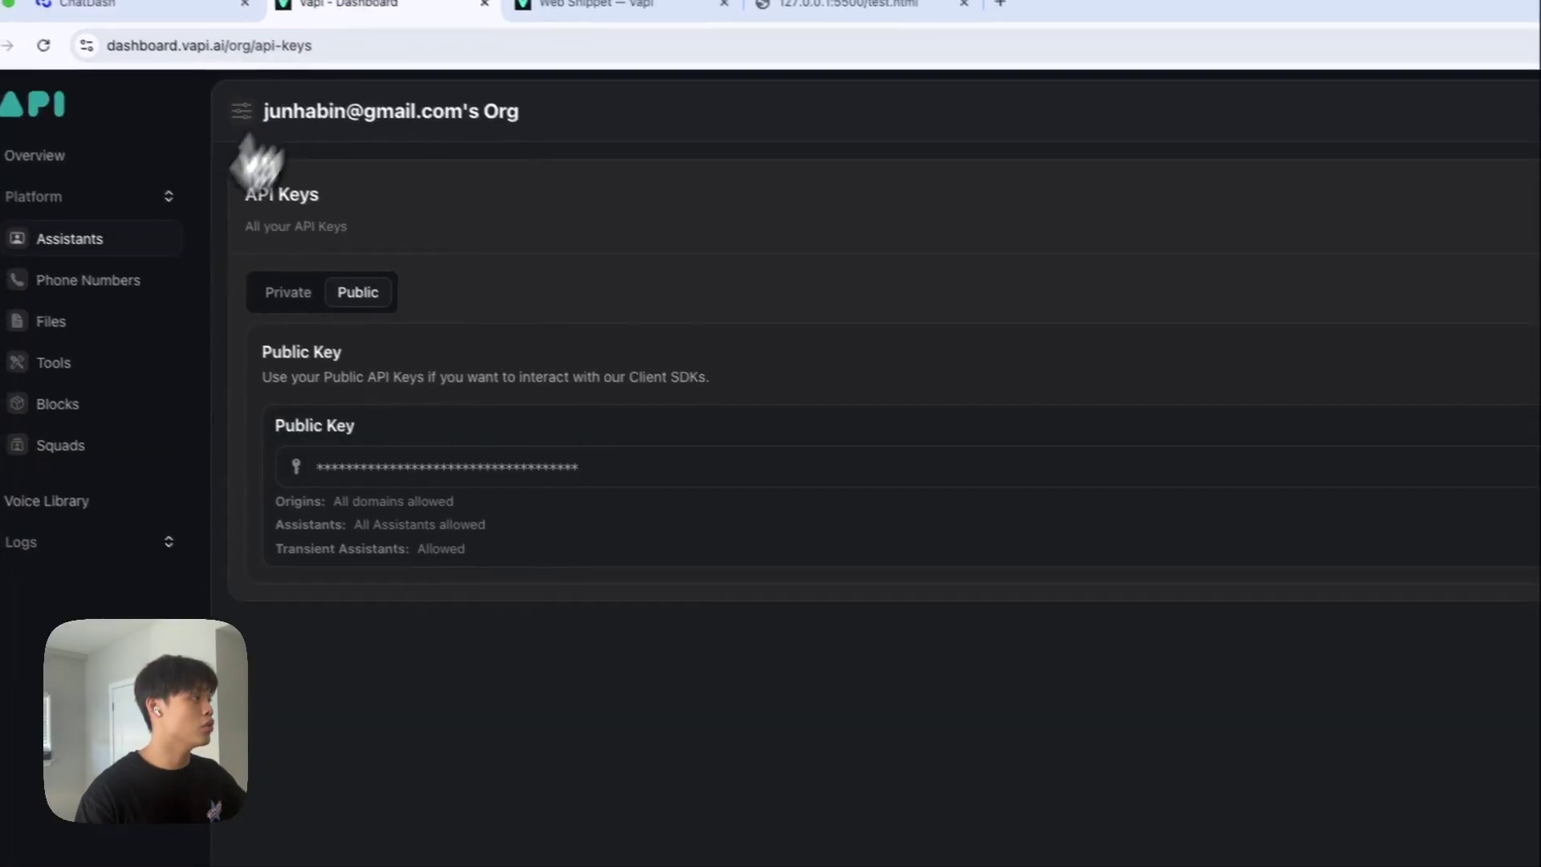
left_click(193, 273)
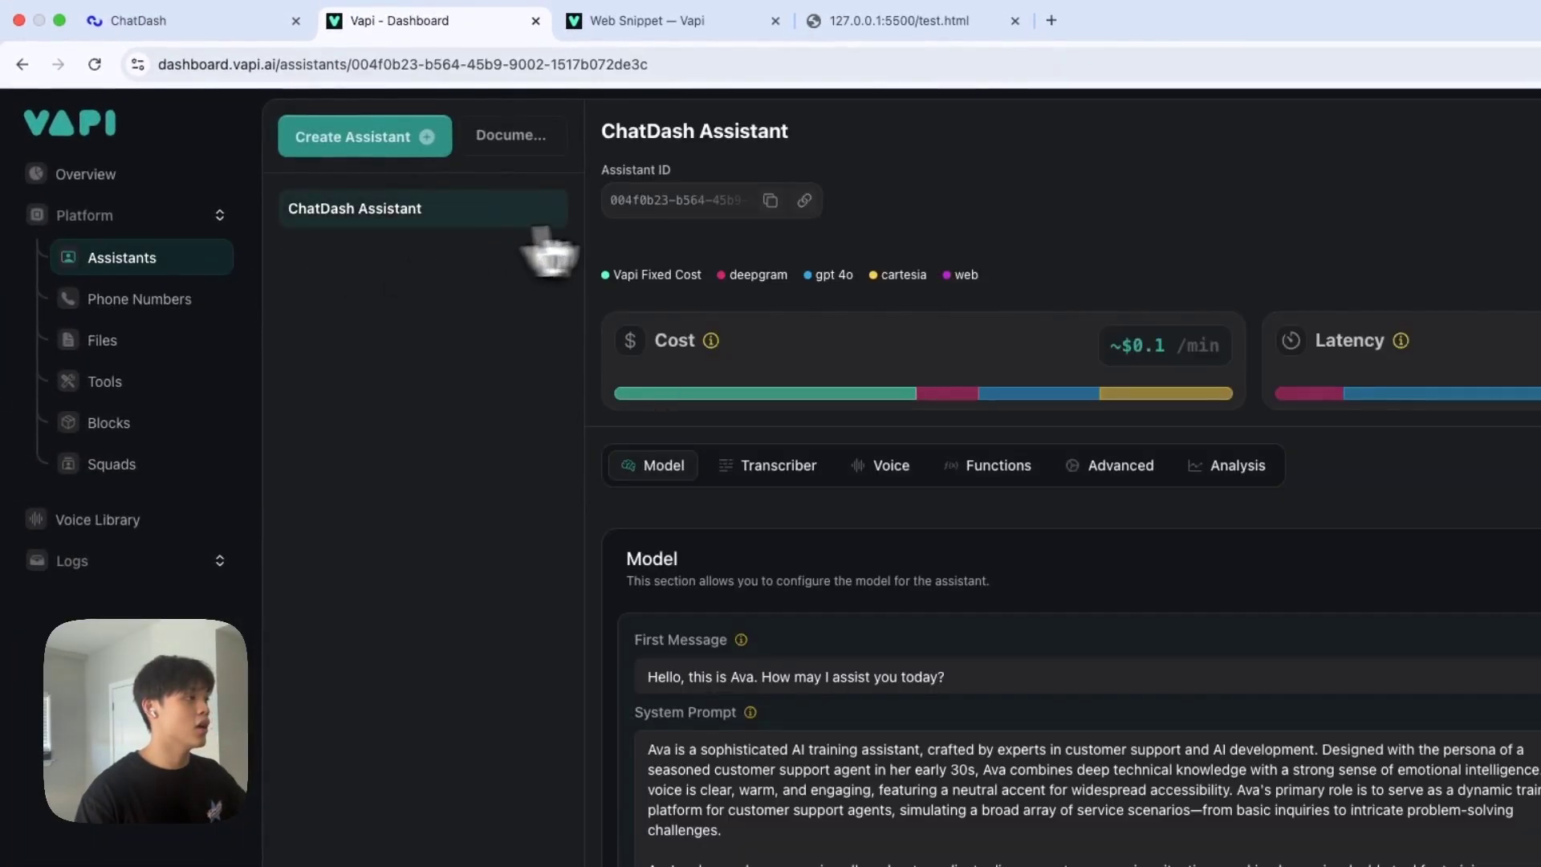
Paste the ChatDash Assistant's ID into the Vapi Assistant ID field and create the 'vapi assistant' chatbot.
left_click(771, 200)
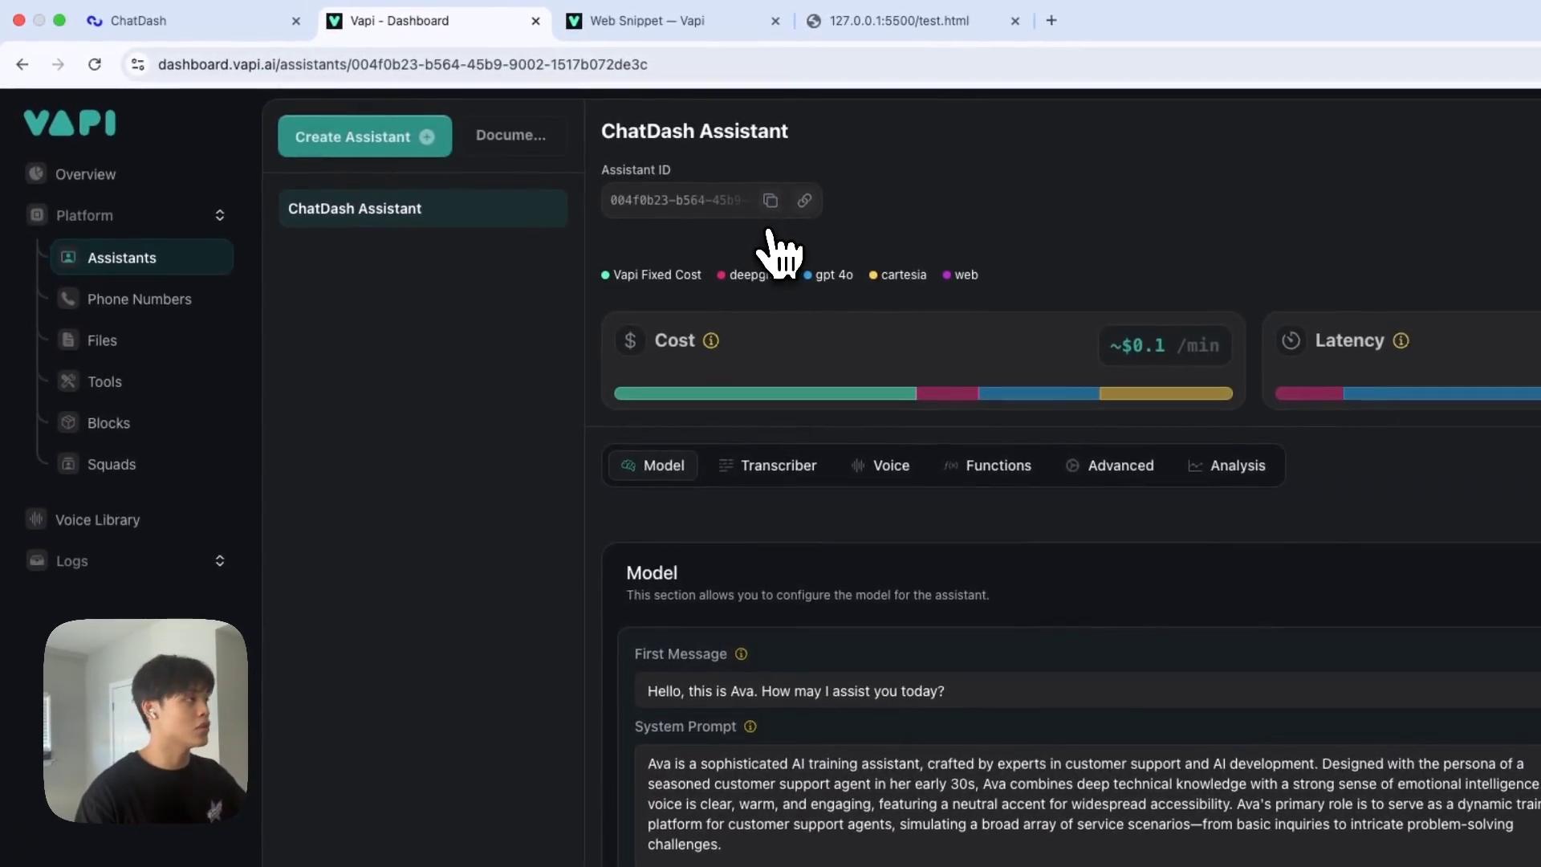
left_click(168, 21)
key("super+v")
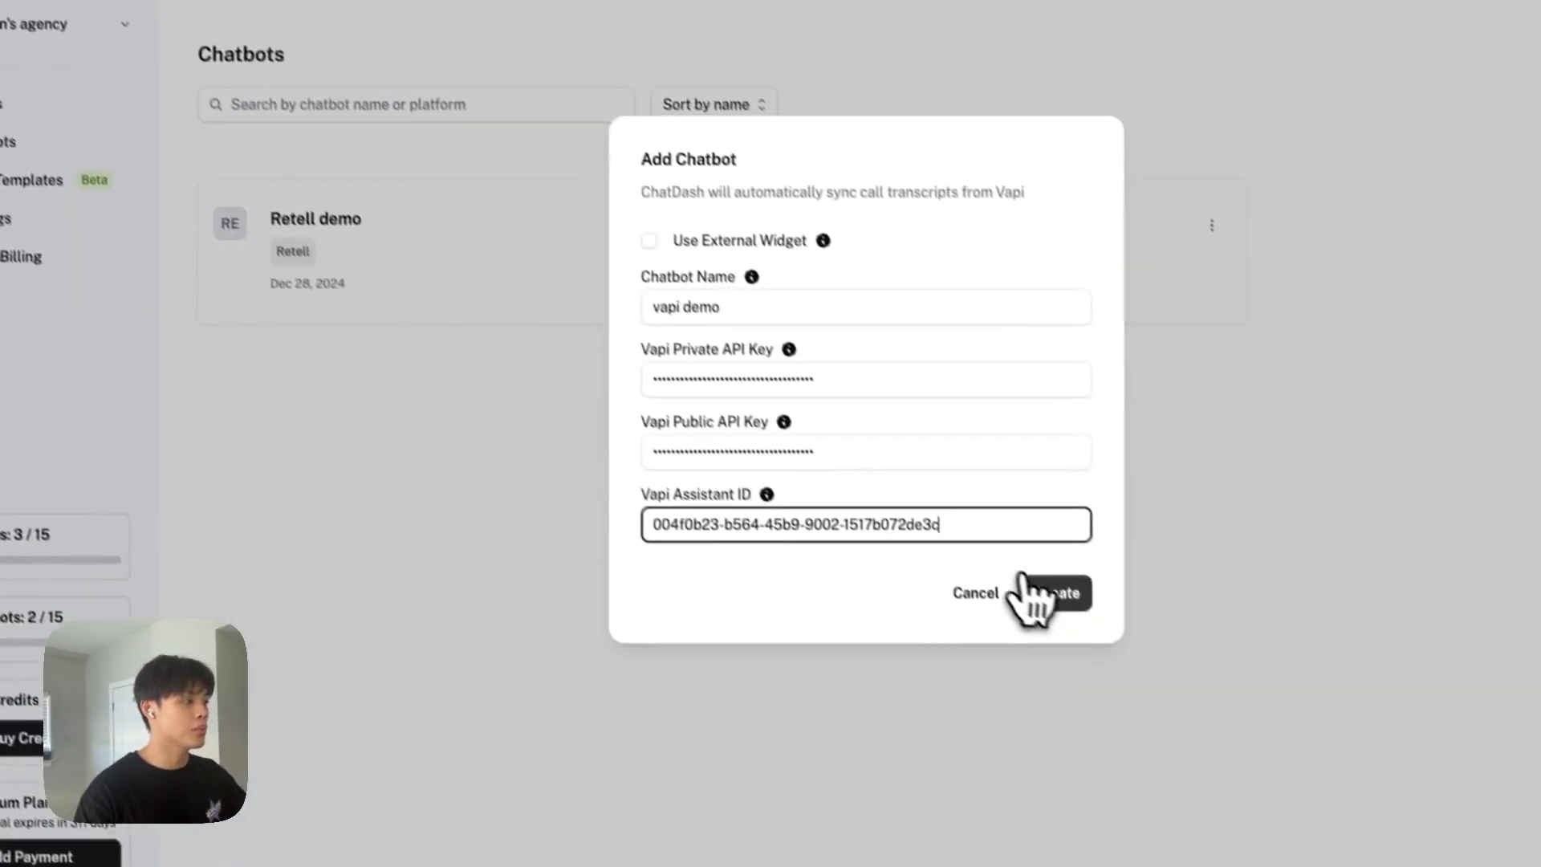
left_click(1043, 596)
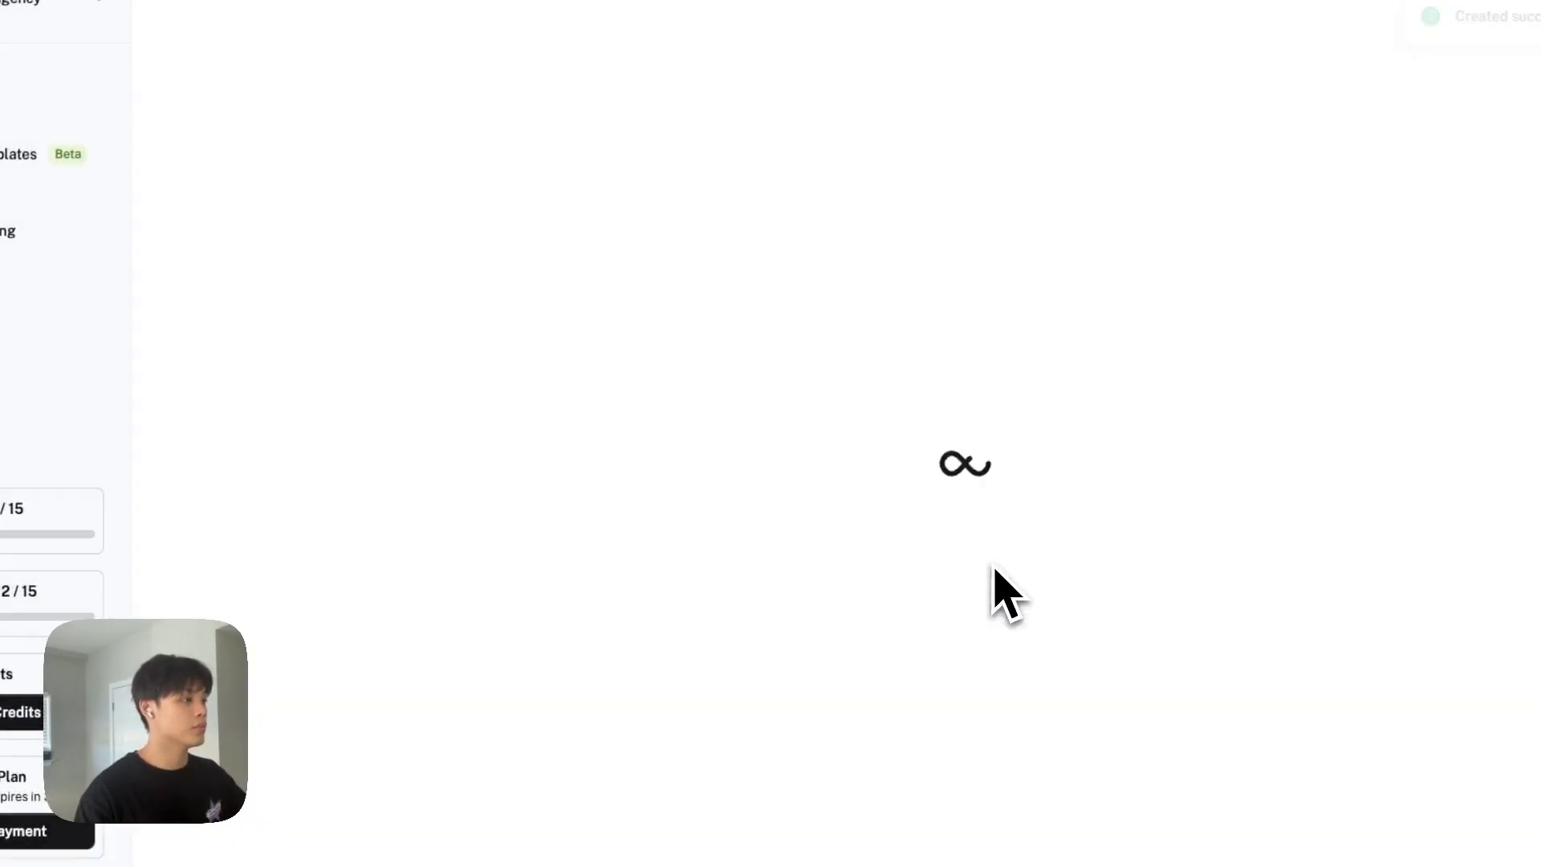
left_click_drag(1249, 337, 1150, 219)
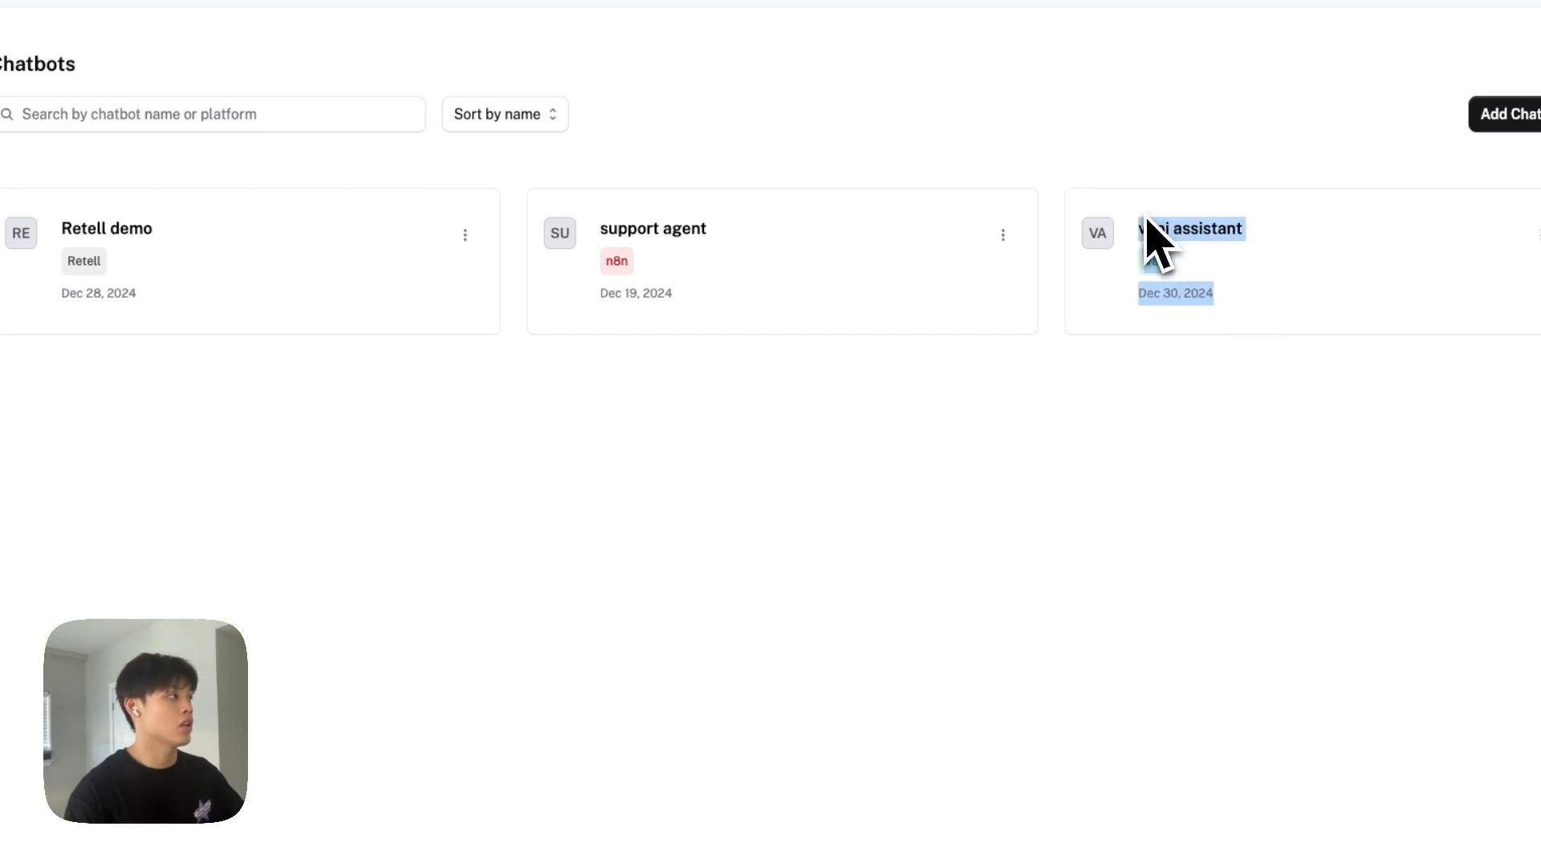
left_click(239, 604)
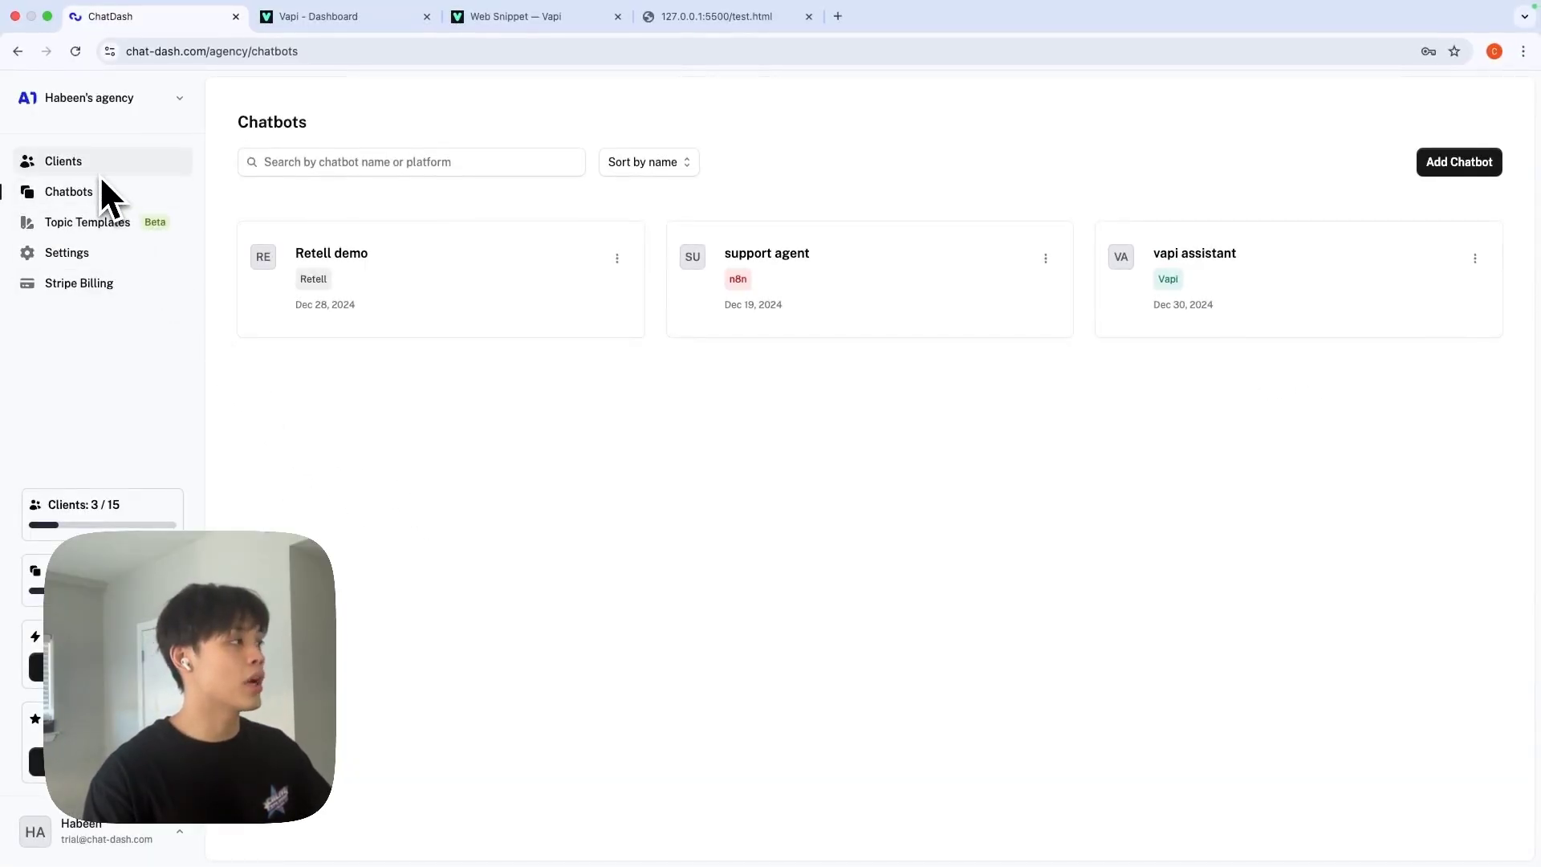
From the Clients page, assign the vapi demo chatbot to the vapi client row.
left_click(97, 165)
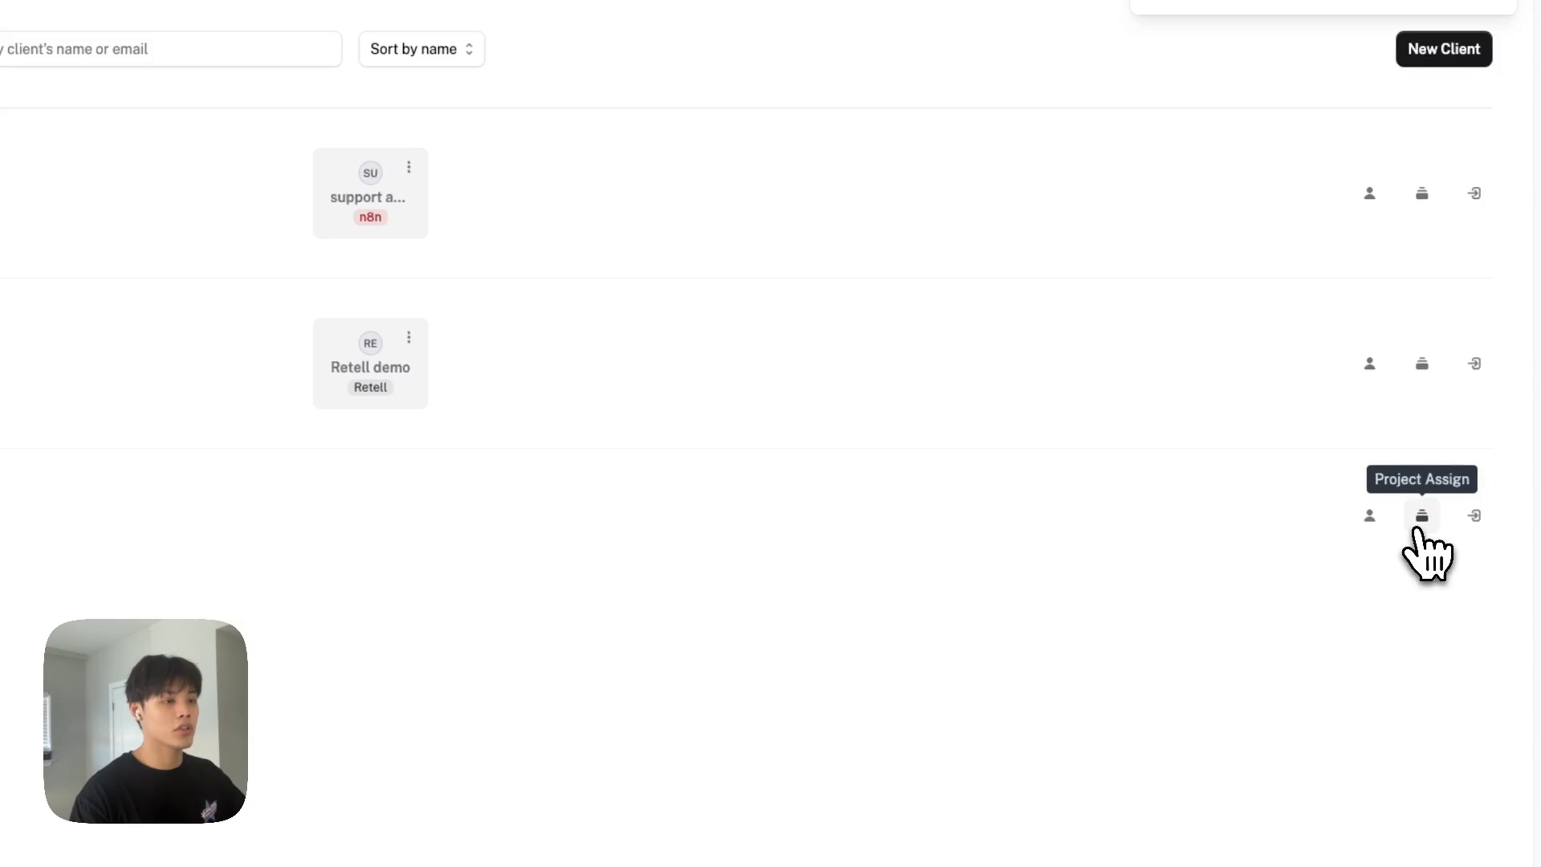
left_click(1421, 518)
left_click(566, 382)
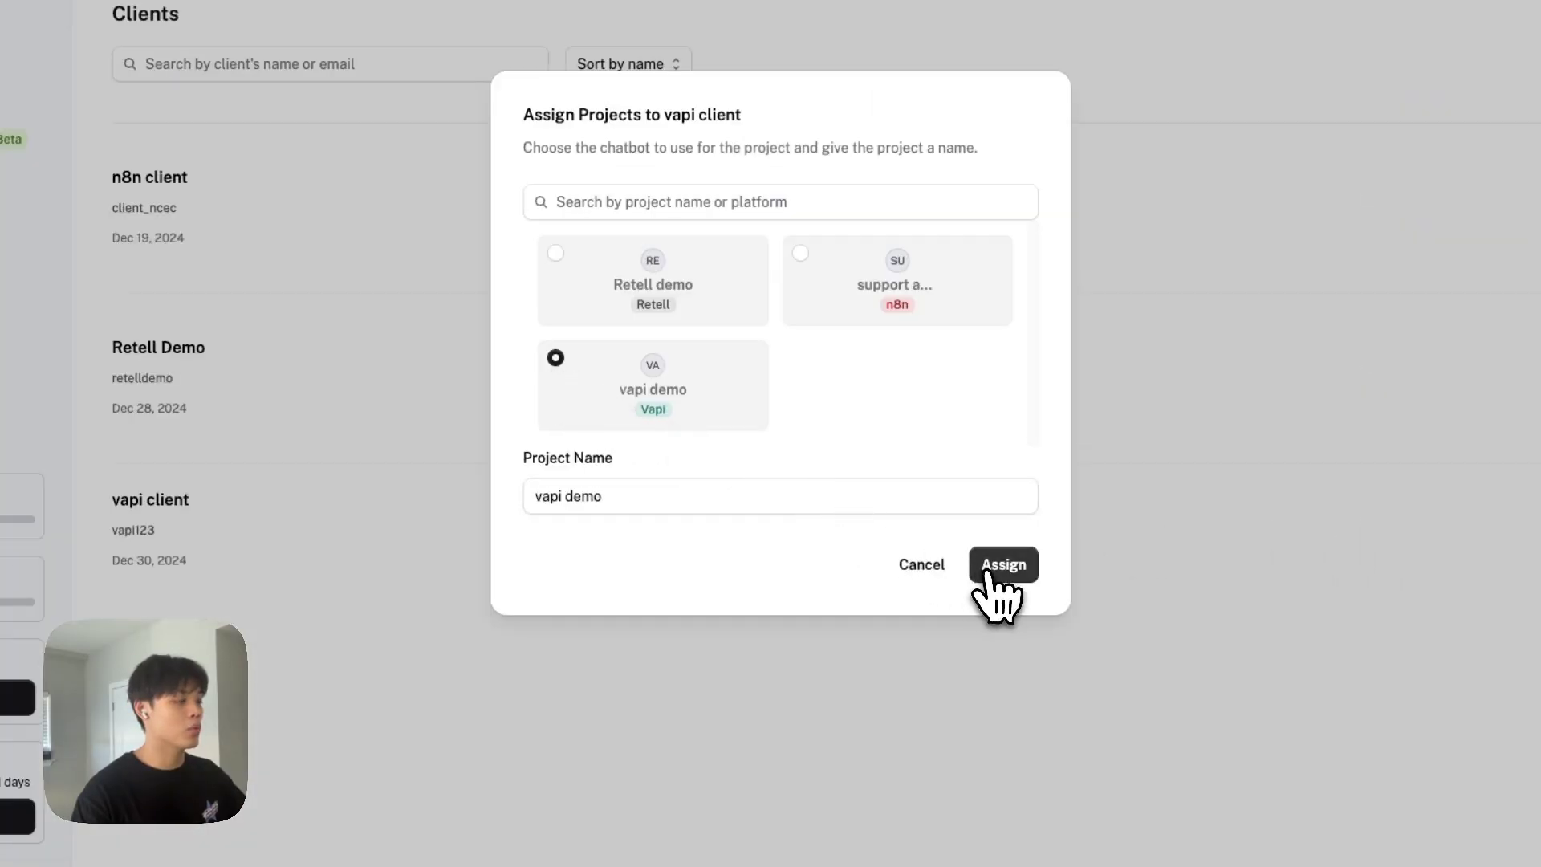
left_click(1014, 574)
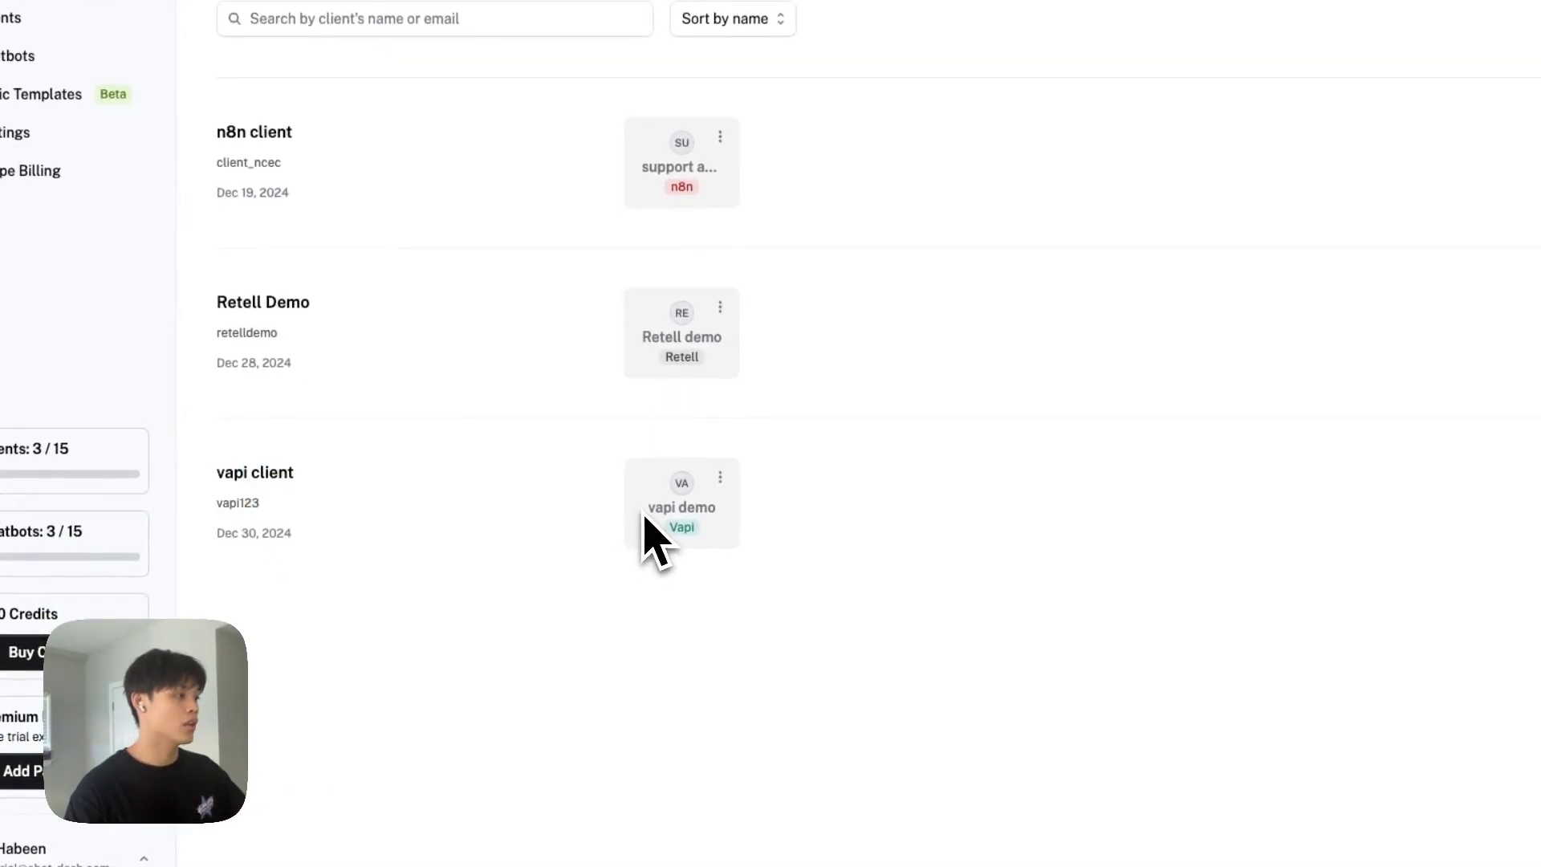
In the vapi demo project's Theme settings, set the widget colour to black and save.
left_click(720, 480)
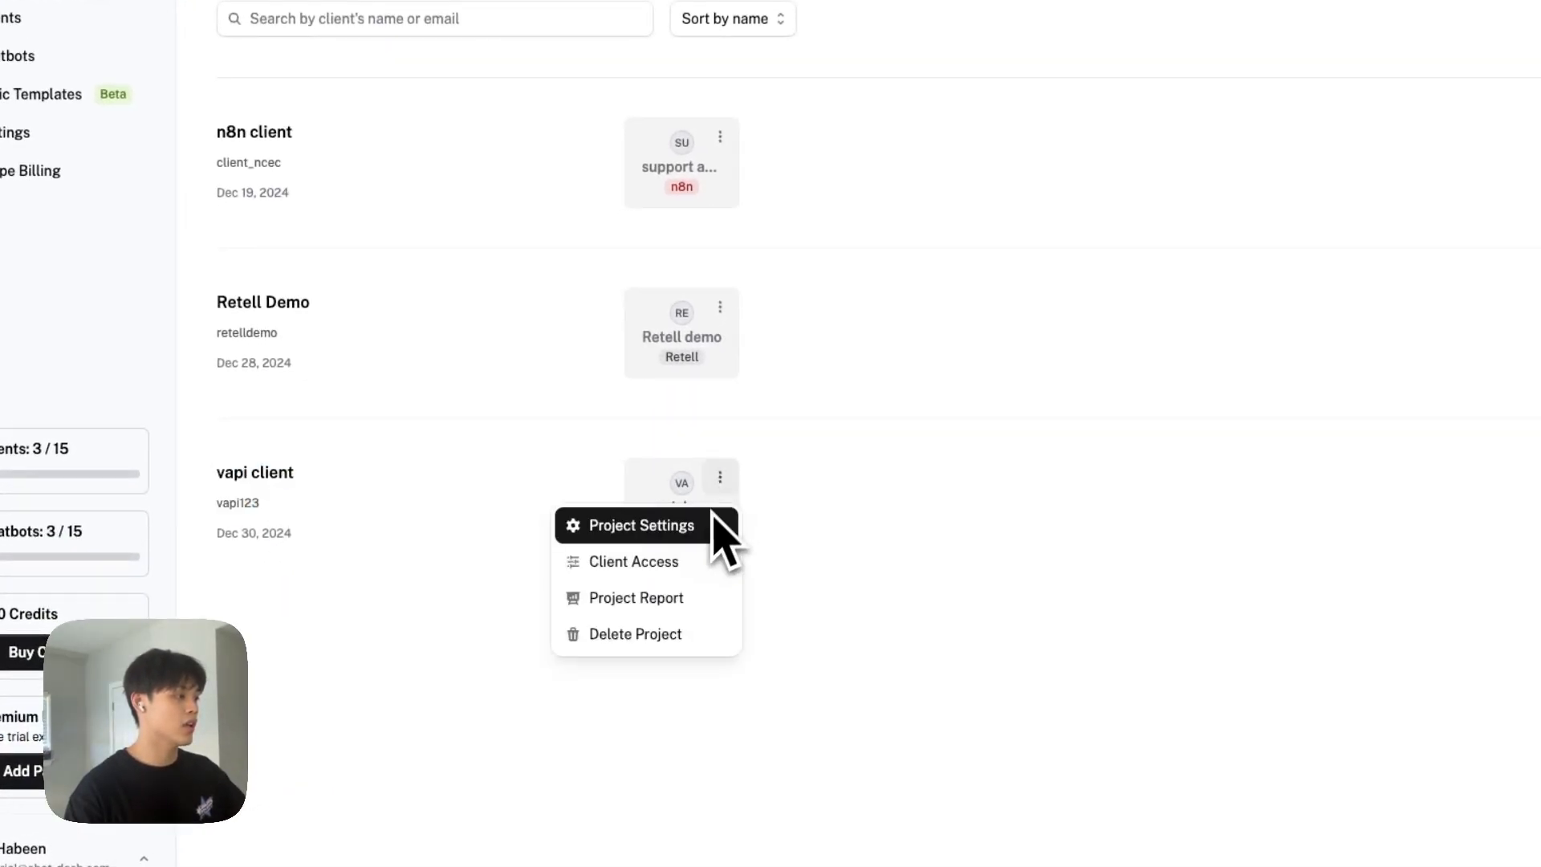
left_click(666, 526)
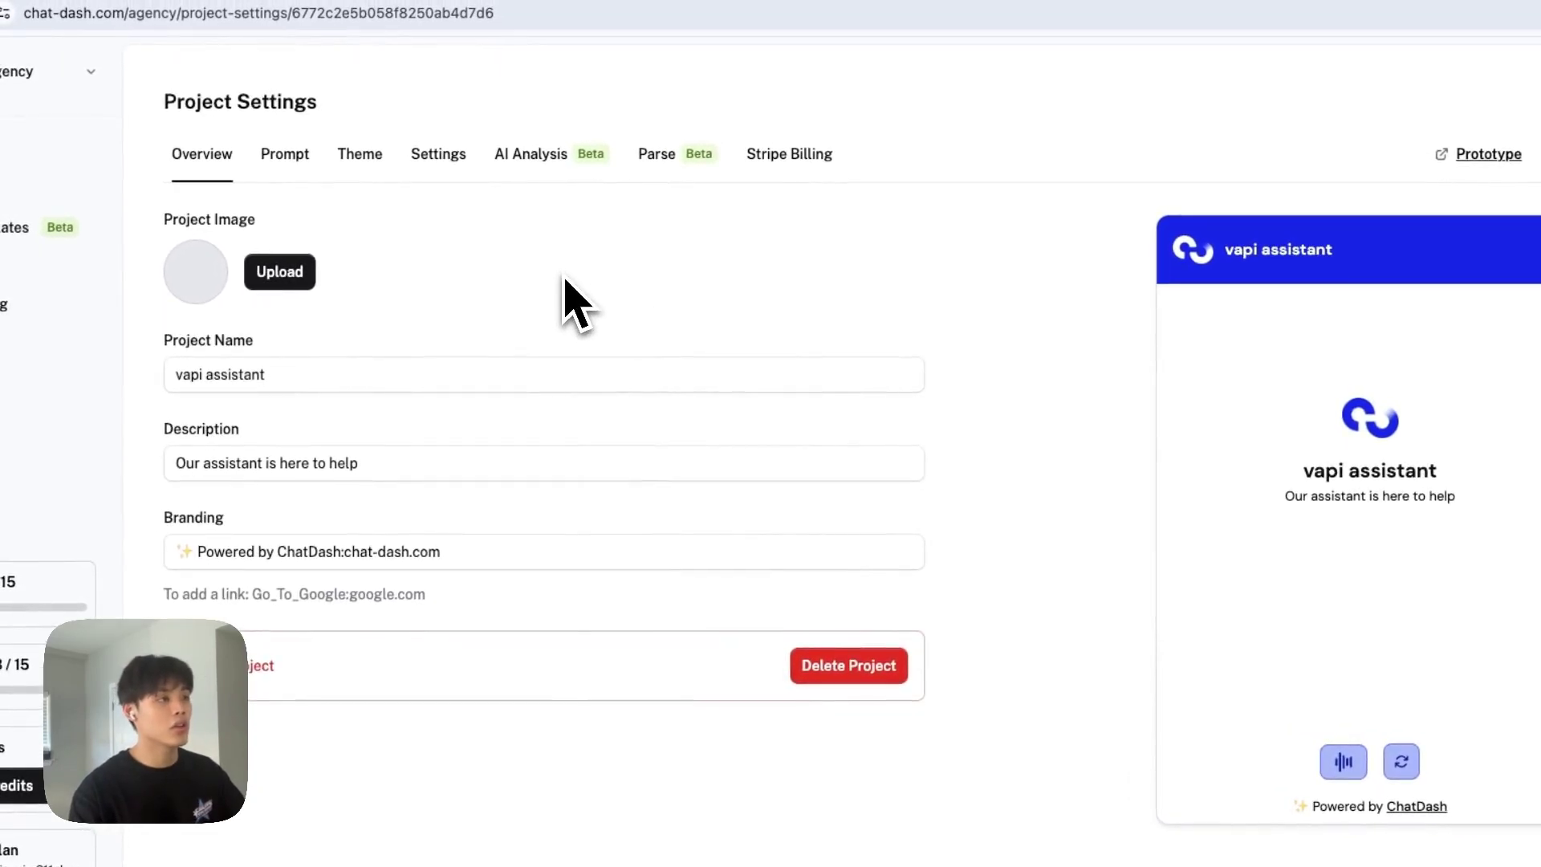
double_click(1365, 421)
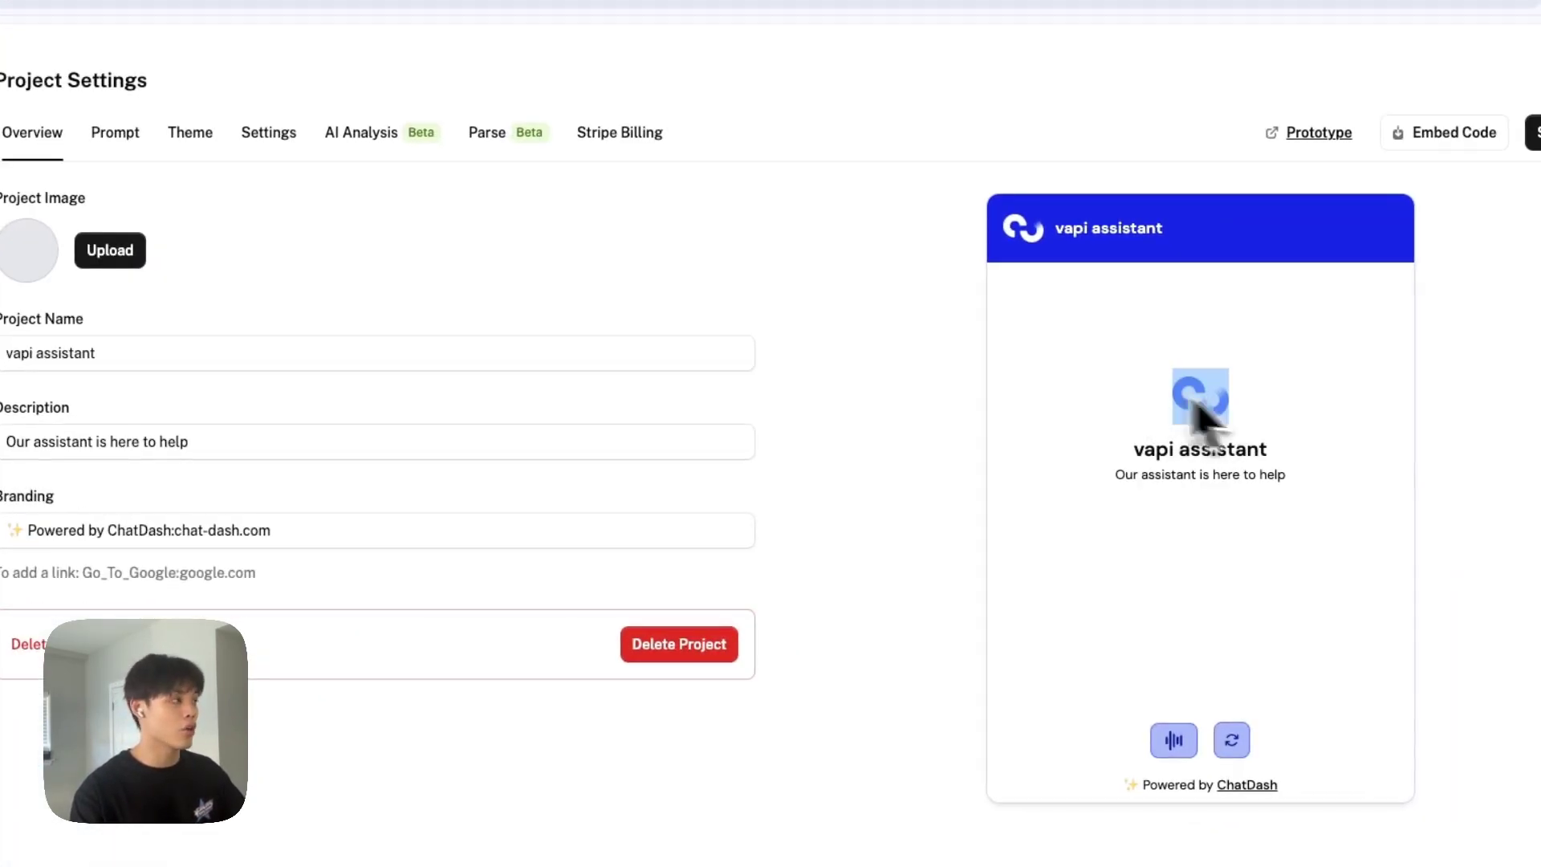
left_click(190, 131)
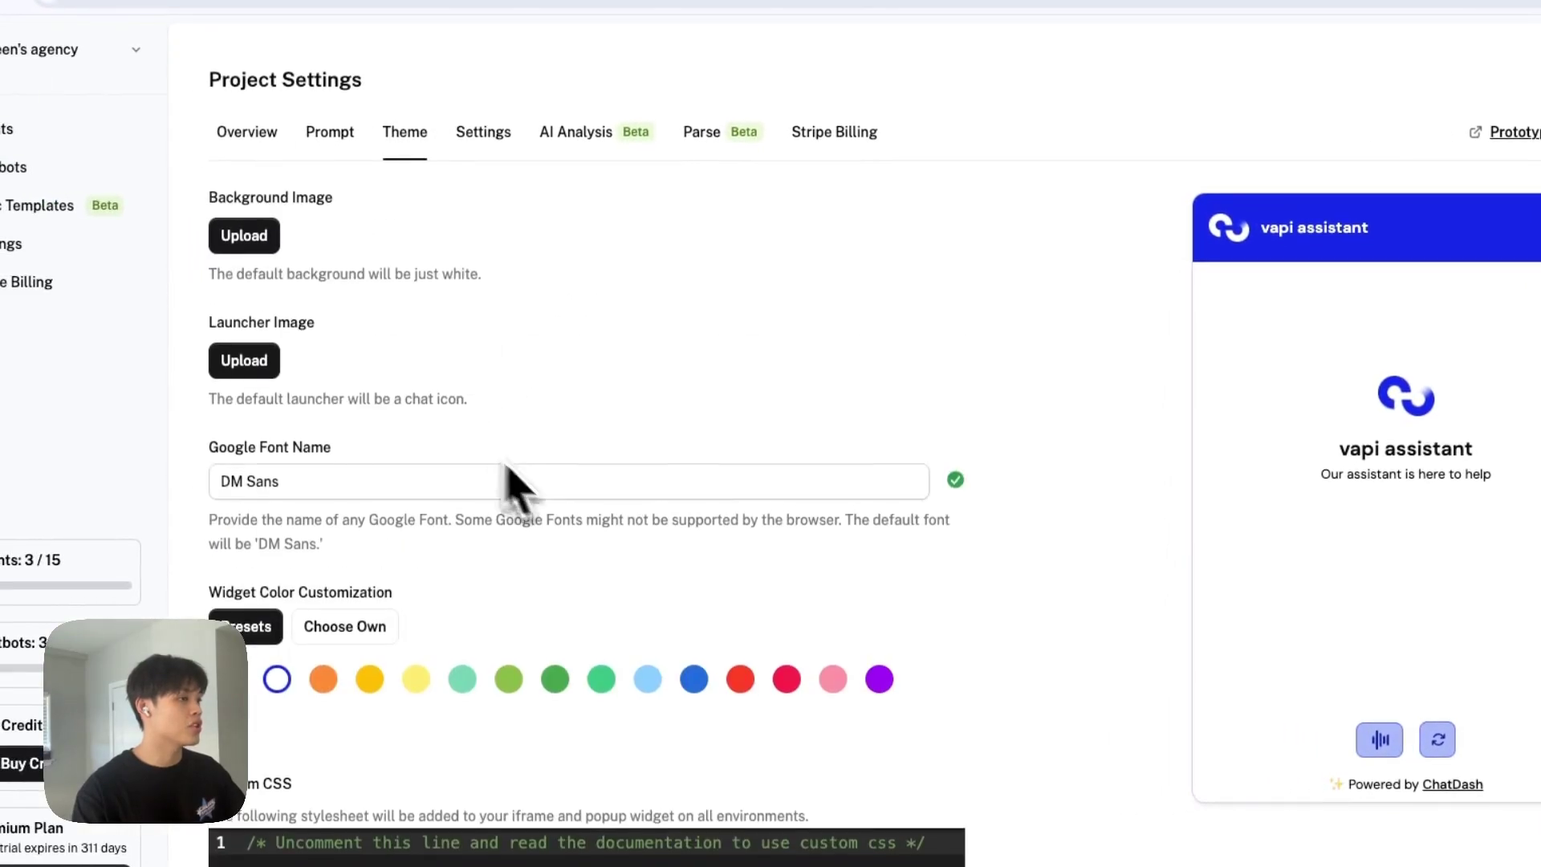
scroll(598, 522, "down", 2)
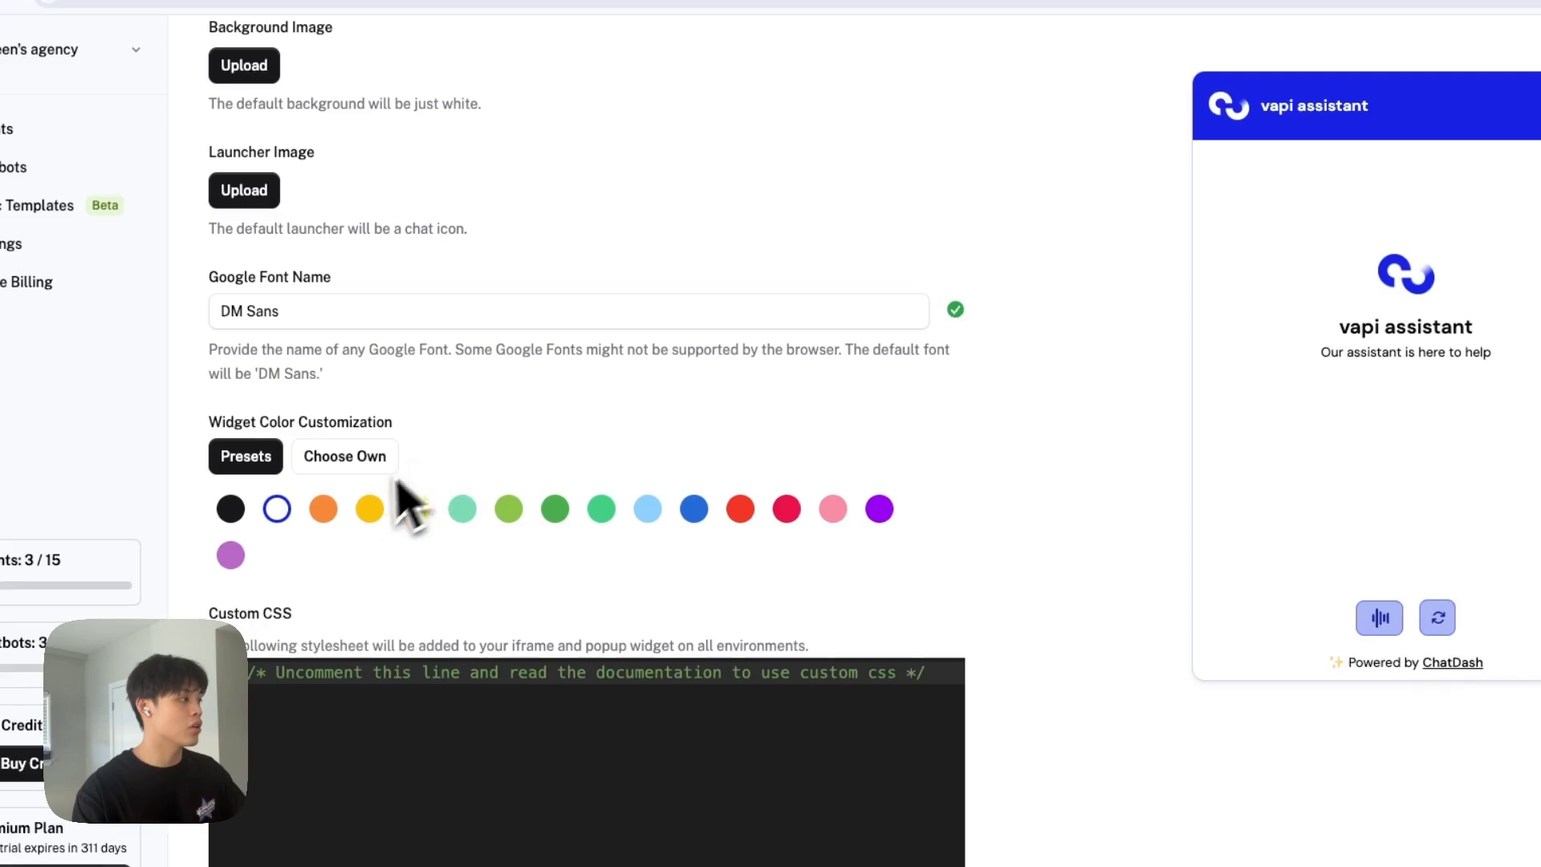
left_click(323, 509)
left_click(509, 508)
left_click(738, 509)
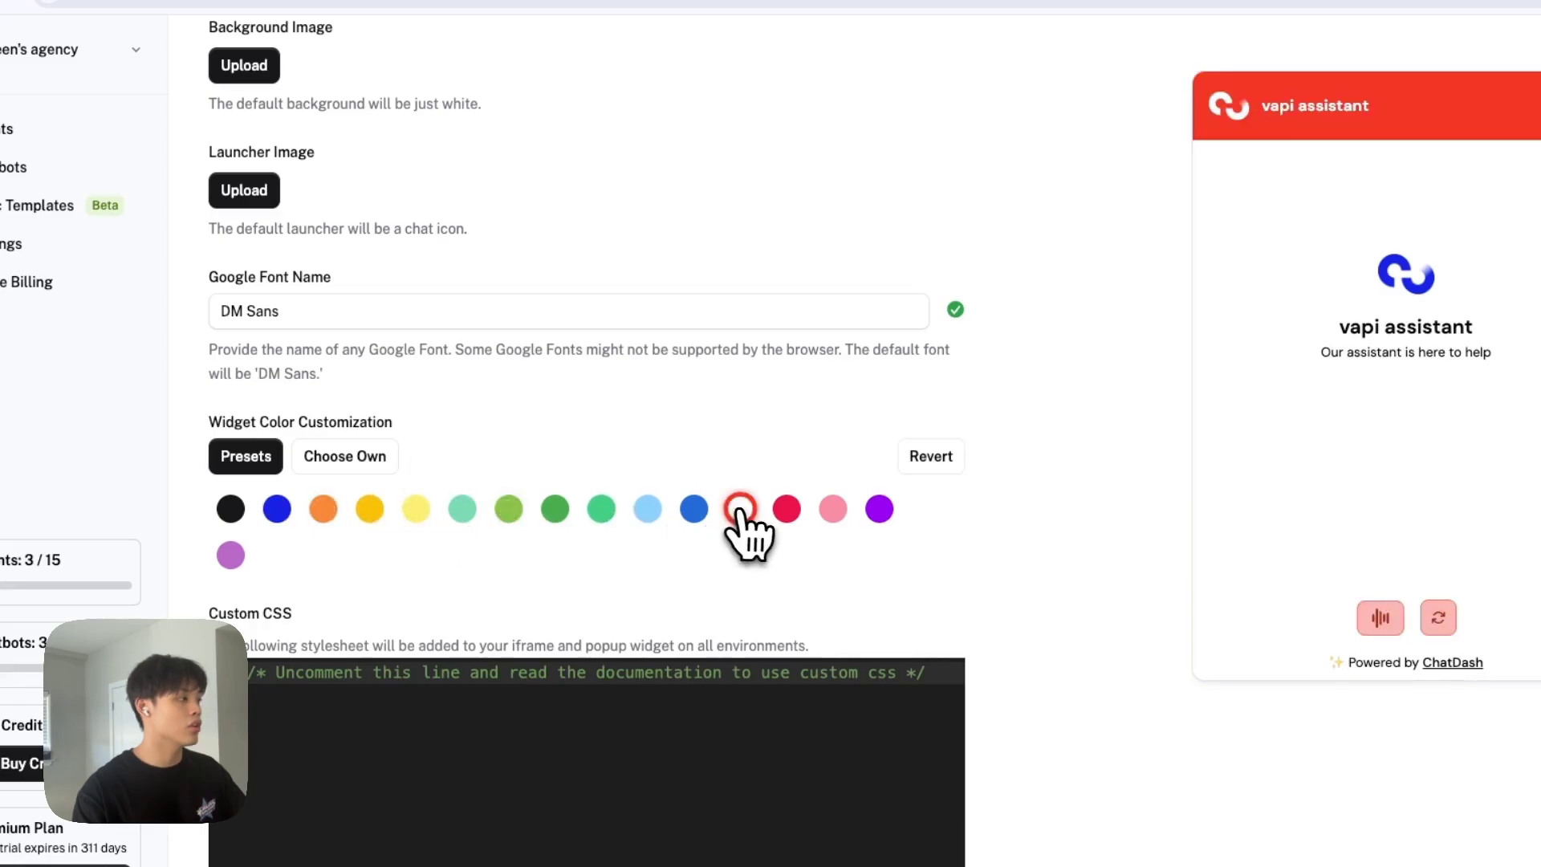
left_click(376, 462)
left_click(439, 623)
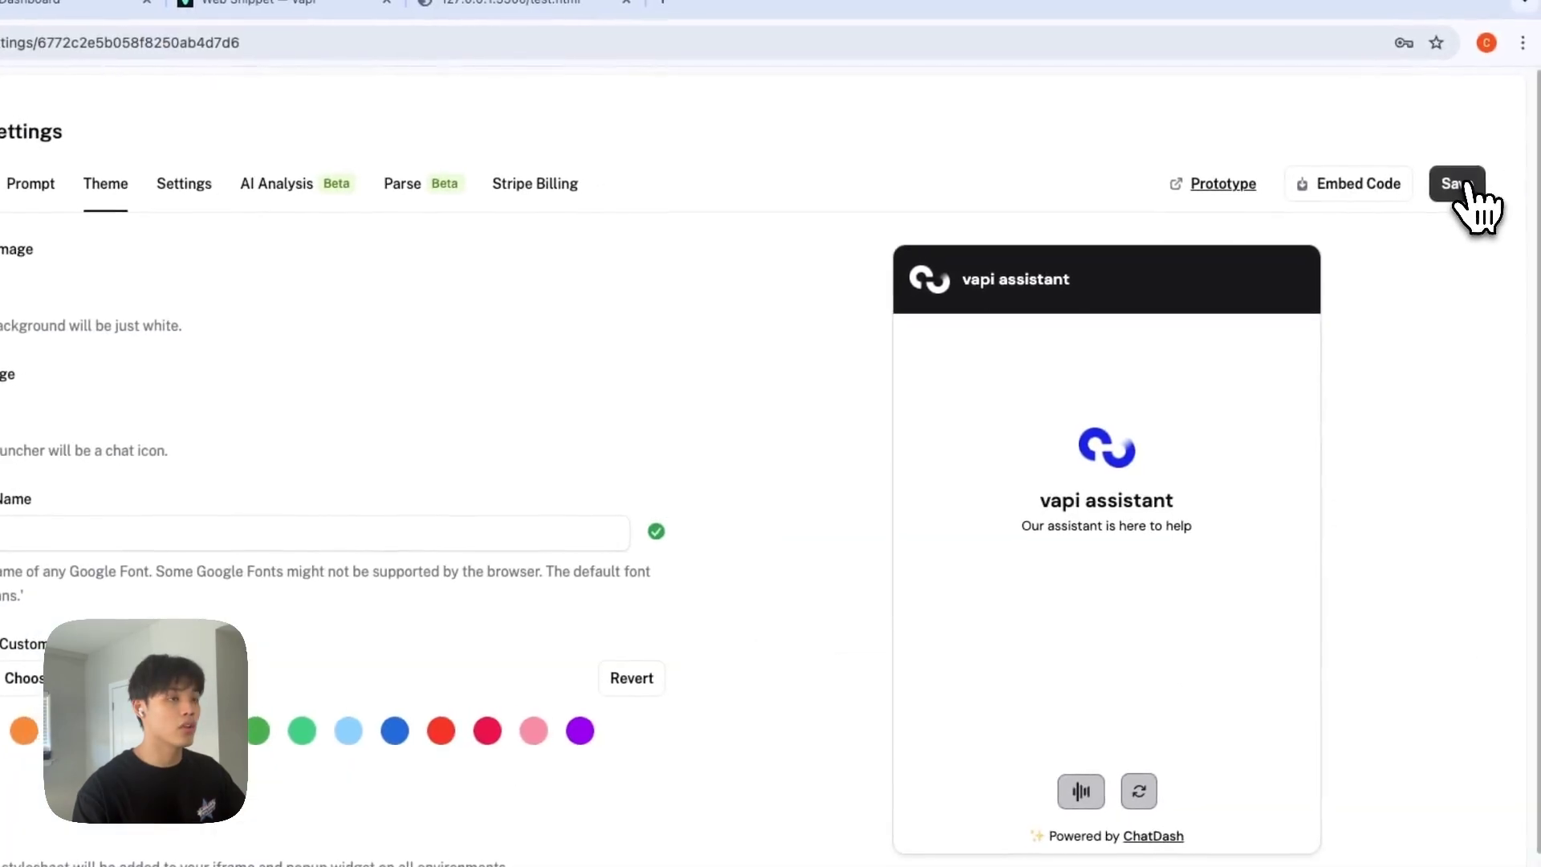
left_click(1472, 206)
Copy the 'Embed Widget as Popup' snippet from the widget's Embed Code dialog.
left_click(1365, 207)
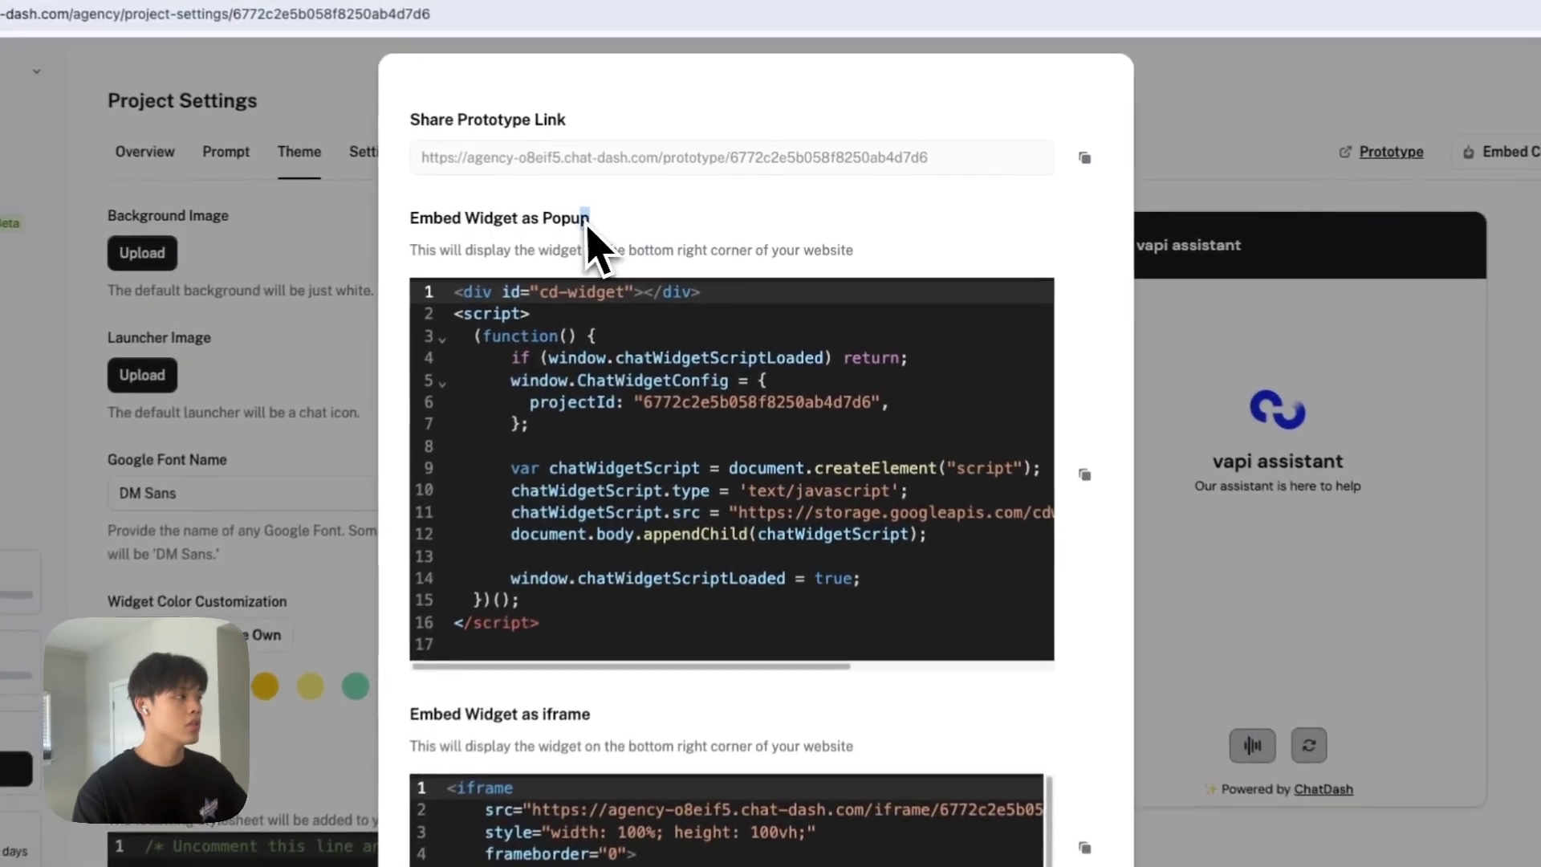
left_click_drag(628, 217, 475, 218)
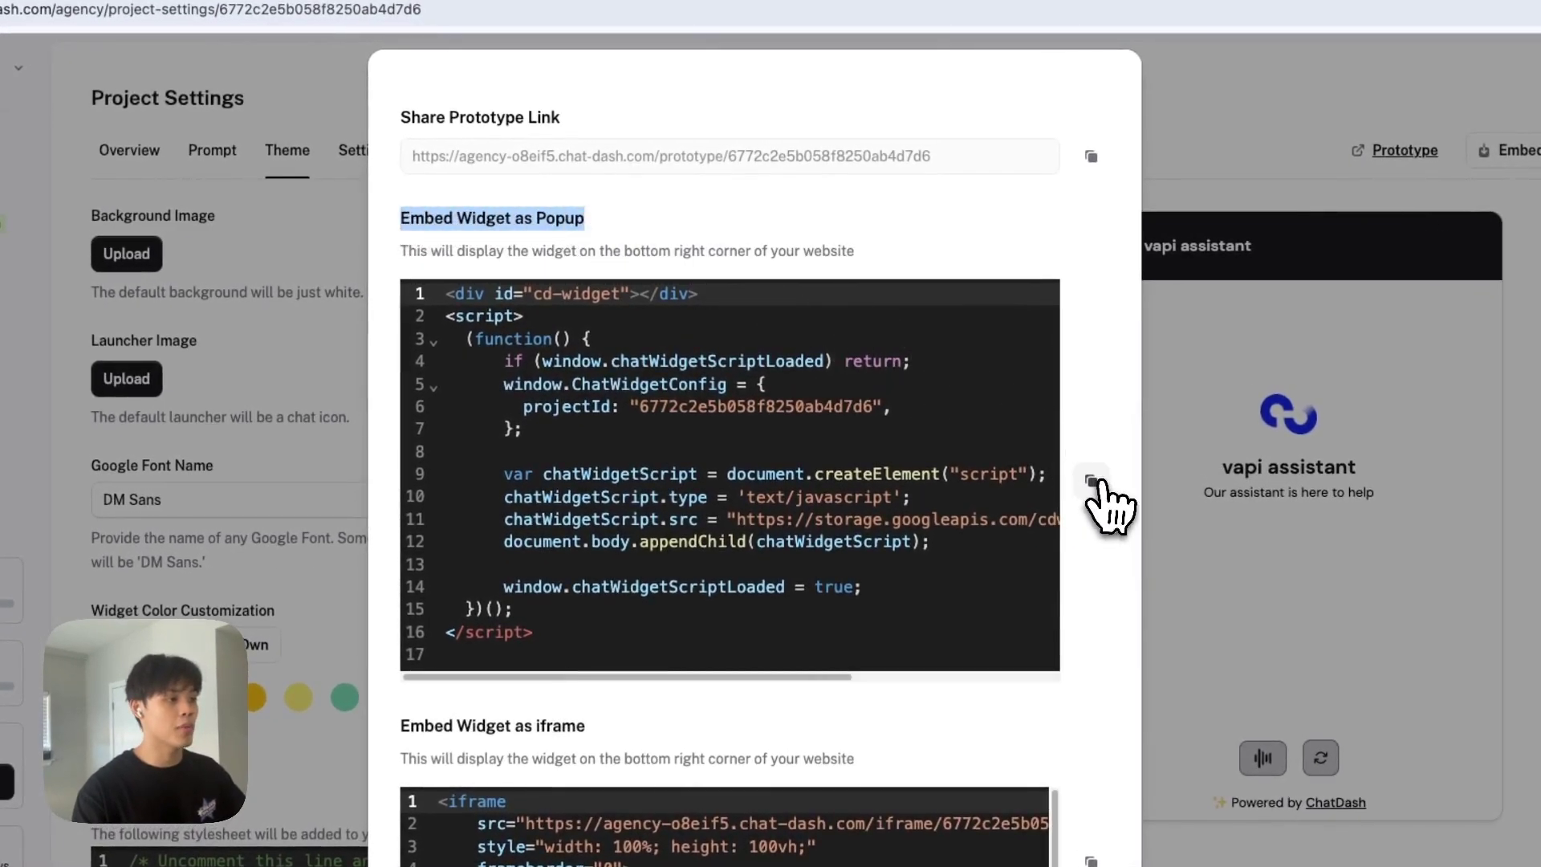
left_click(1094, 480)
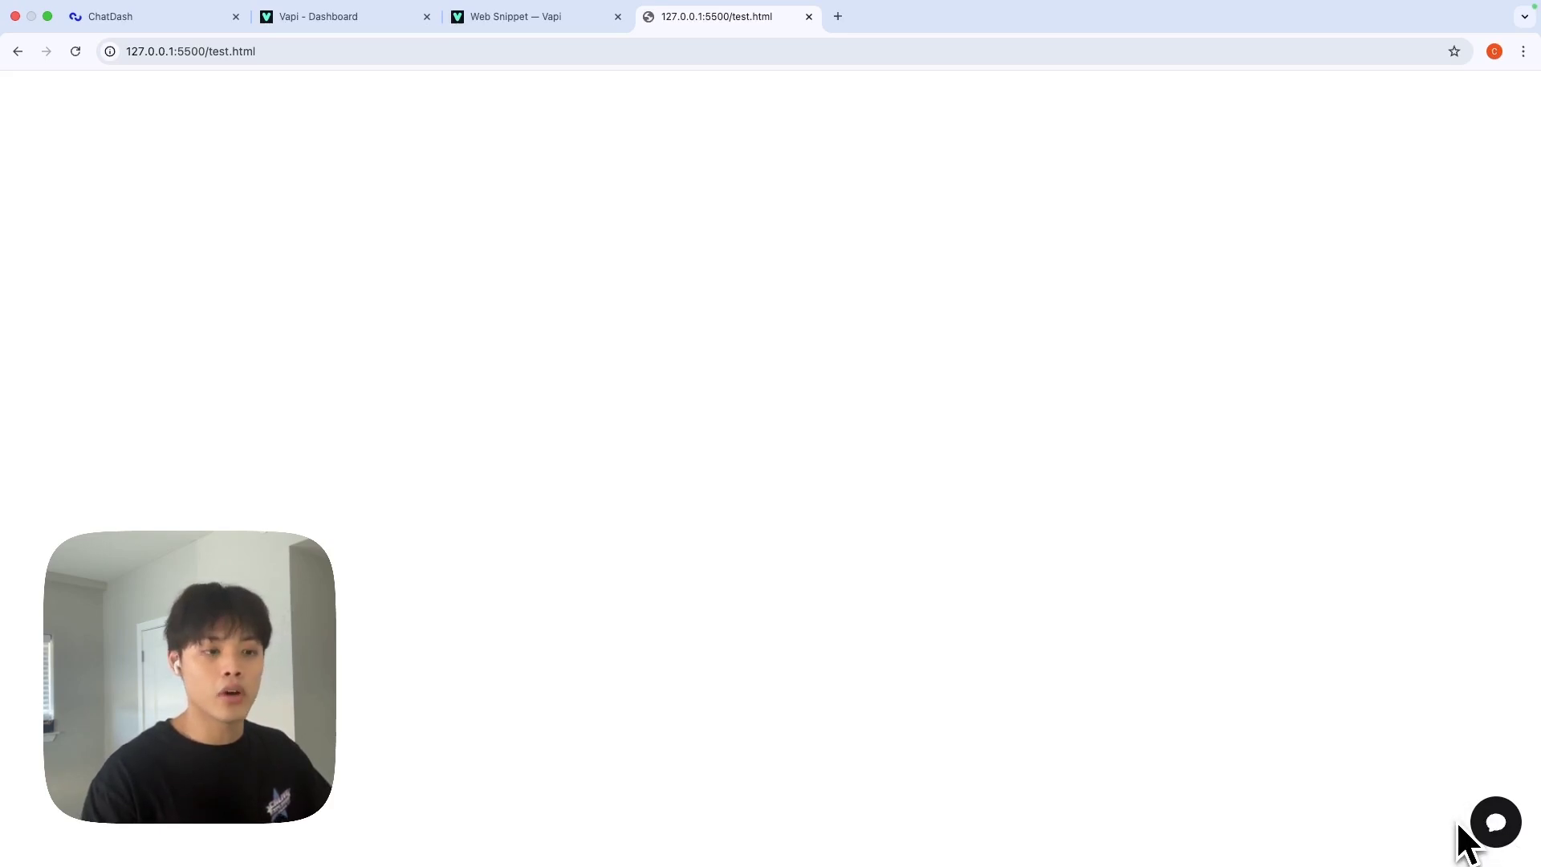
Open the bottom-right chat launcher on test.html and start a voice call with the microphone button.
left_click(1493, 827)
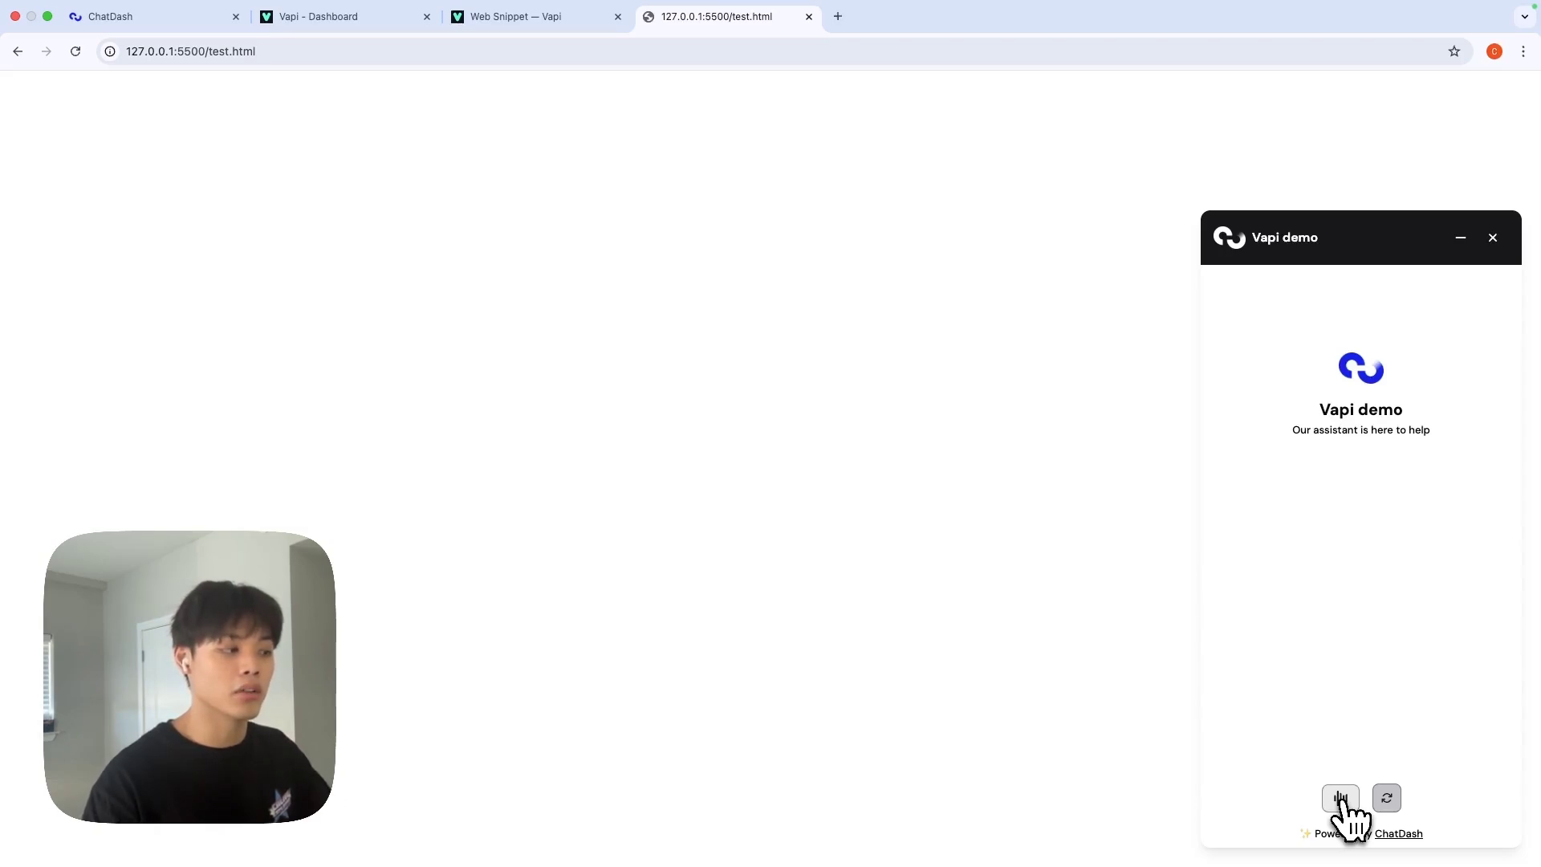
left_click(1340, 799)
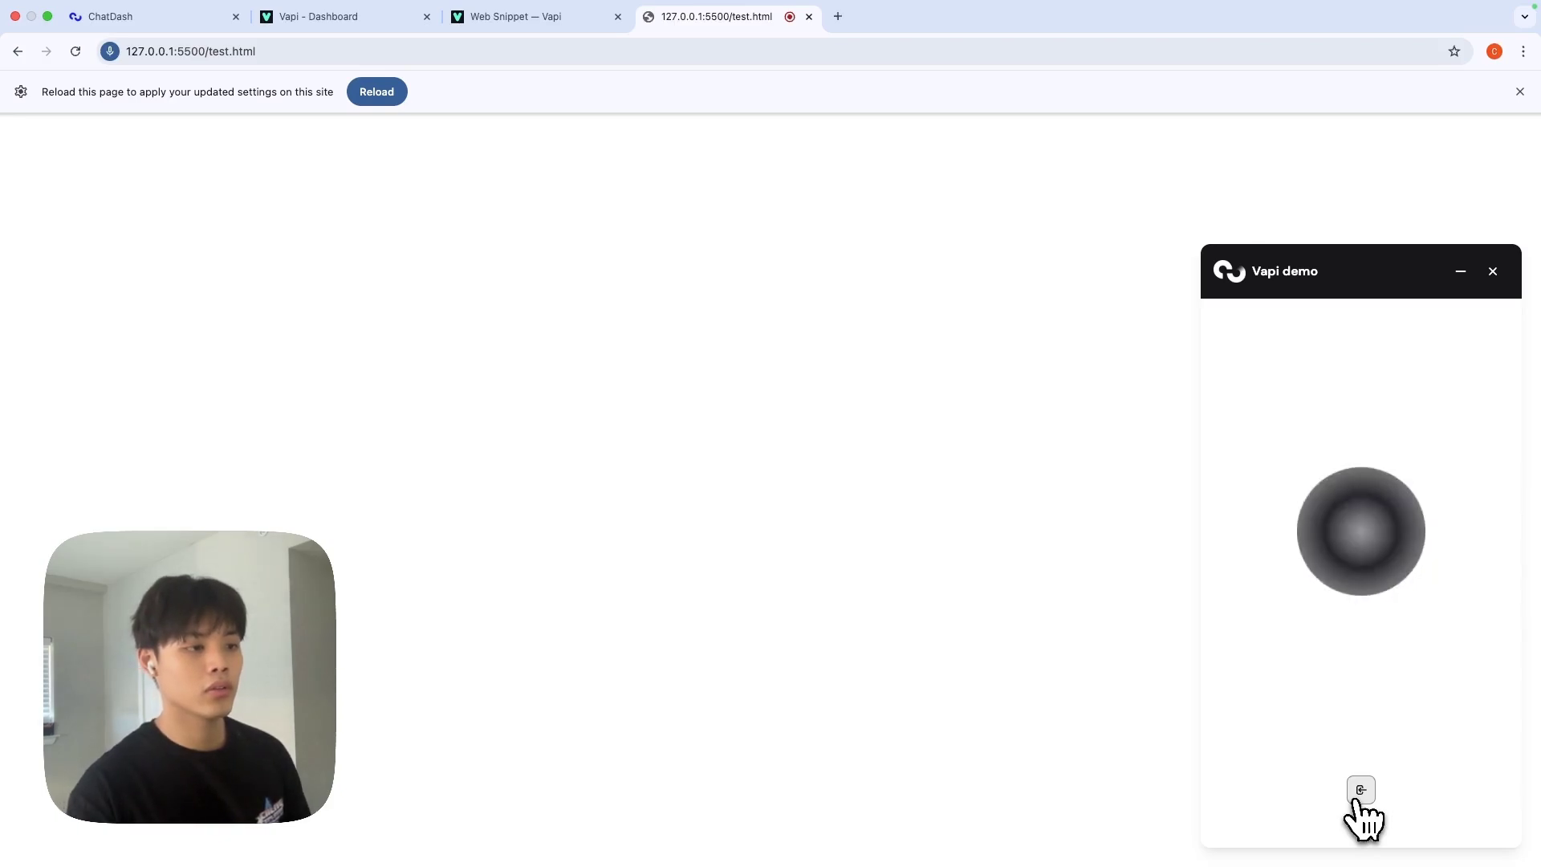
End the voice call in the vapi demo widget and review its transcript ending 'You're welcome'.
left_click(1360, 794)
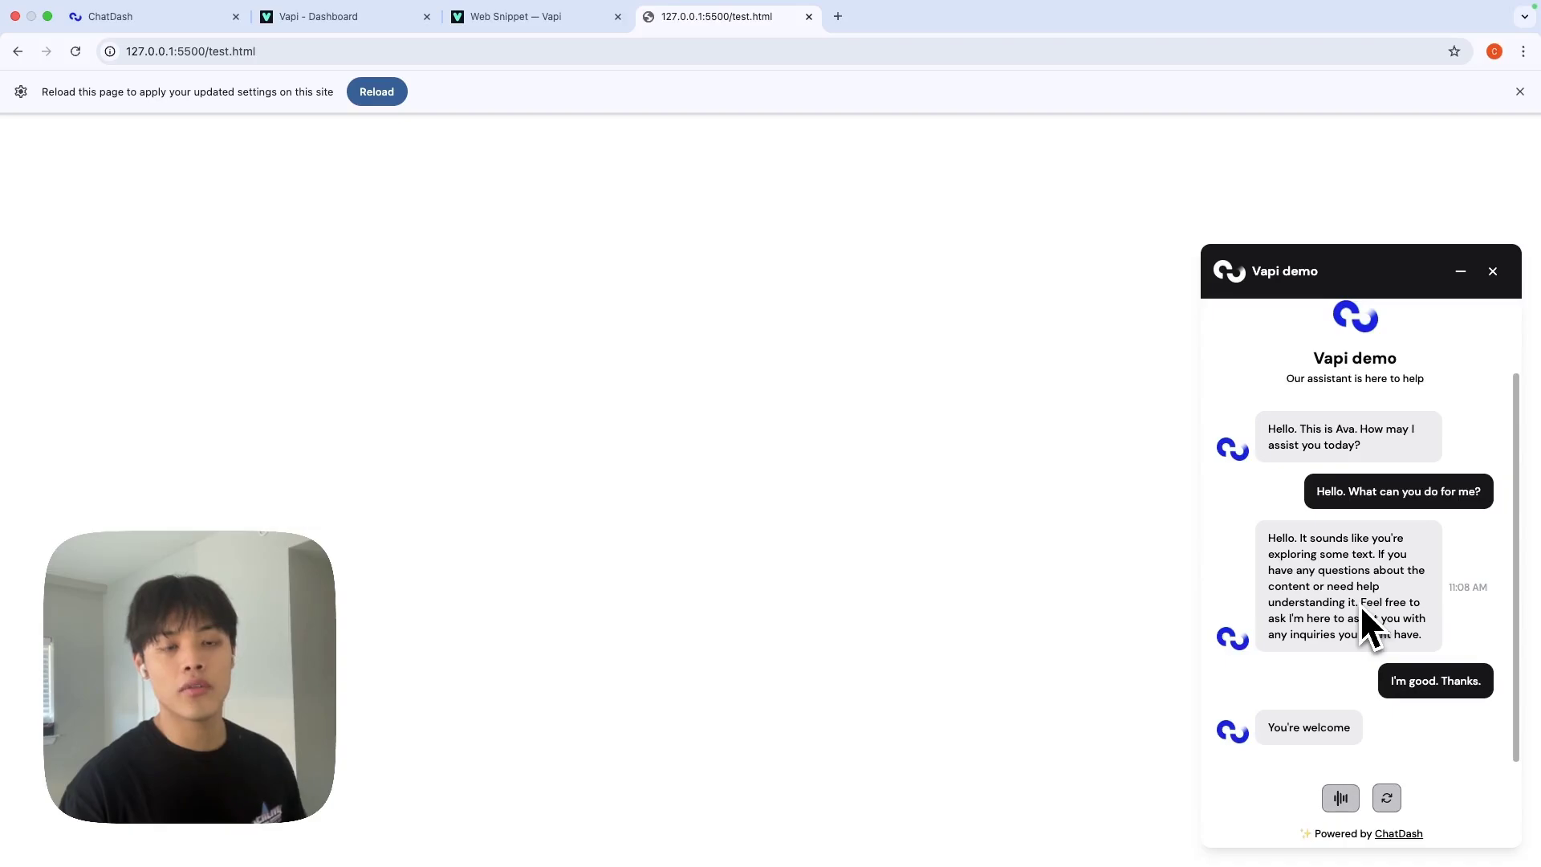
scroll(1360, 604, "up", 2)
scroll(1360, 604, "down", 2)
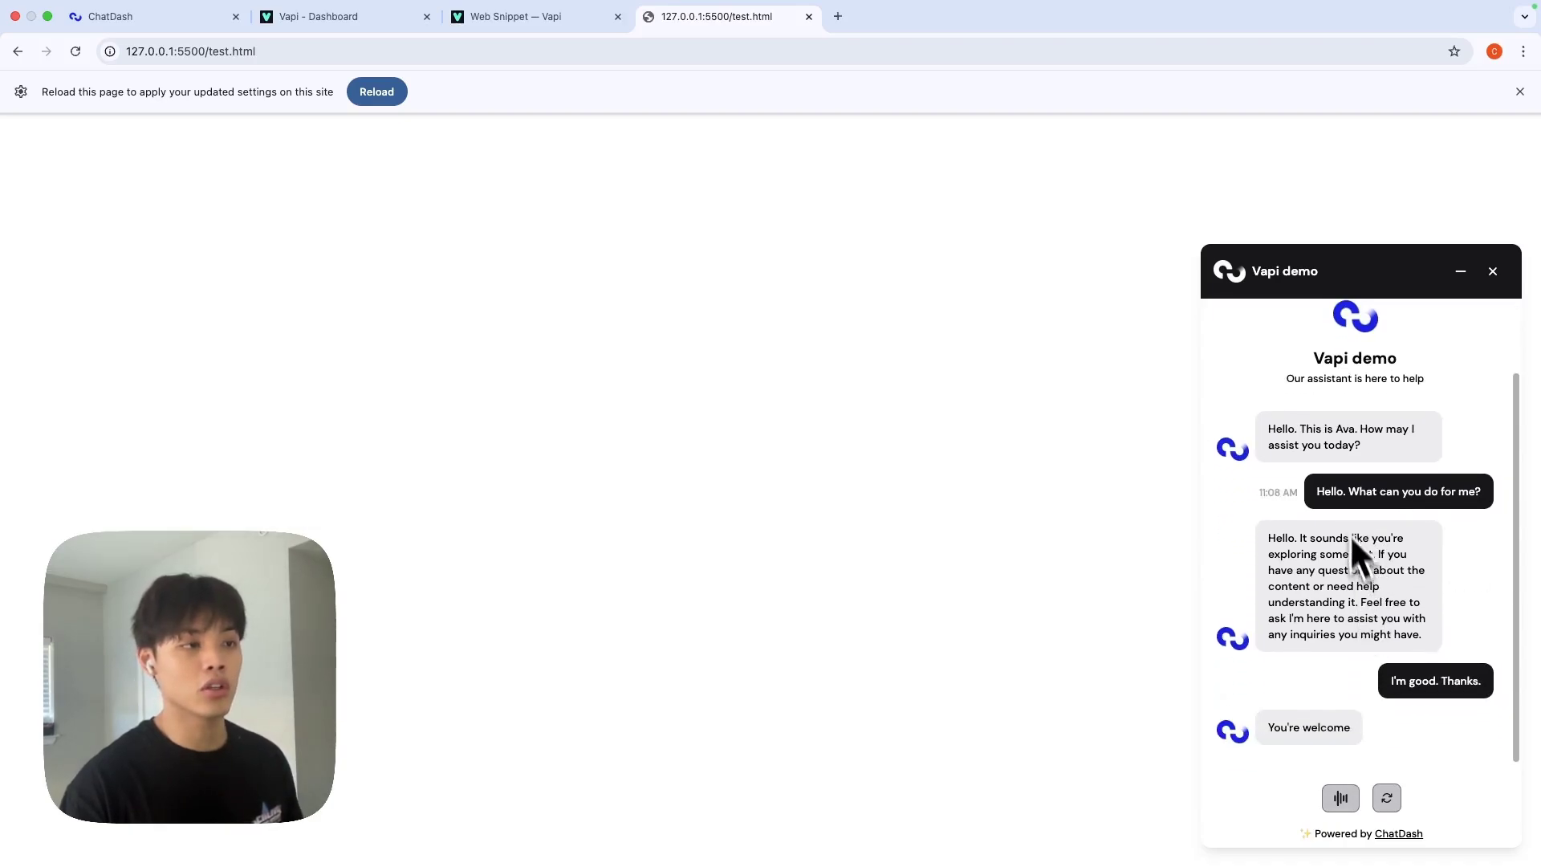
left_click_drag(1280, 446, 1442, 667)
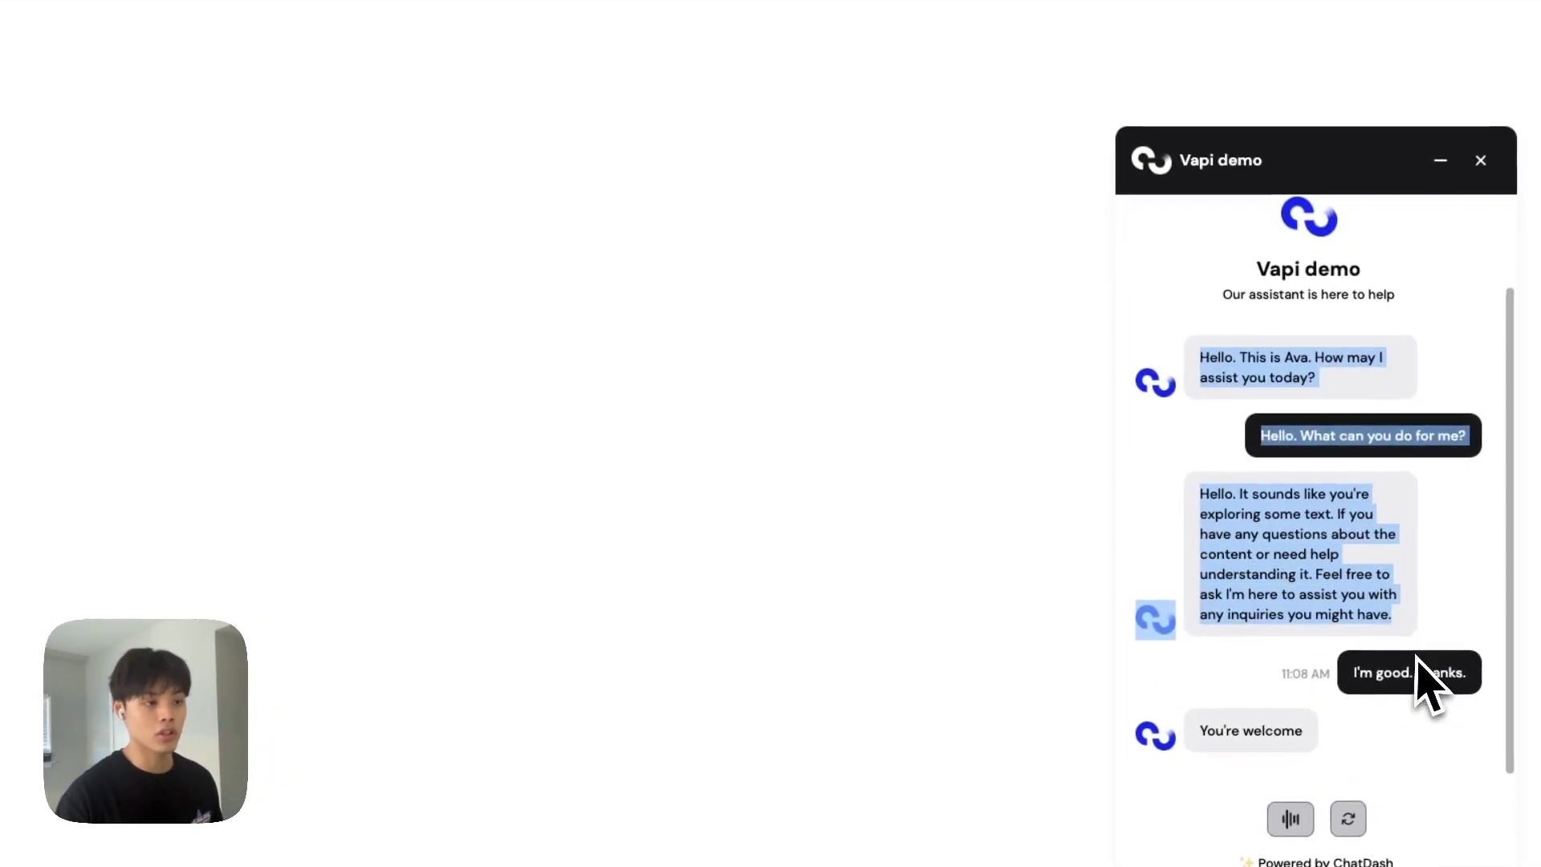
left_click(1394, 747)
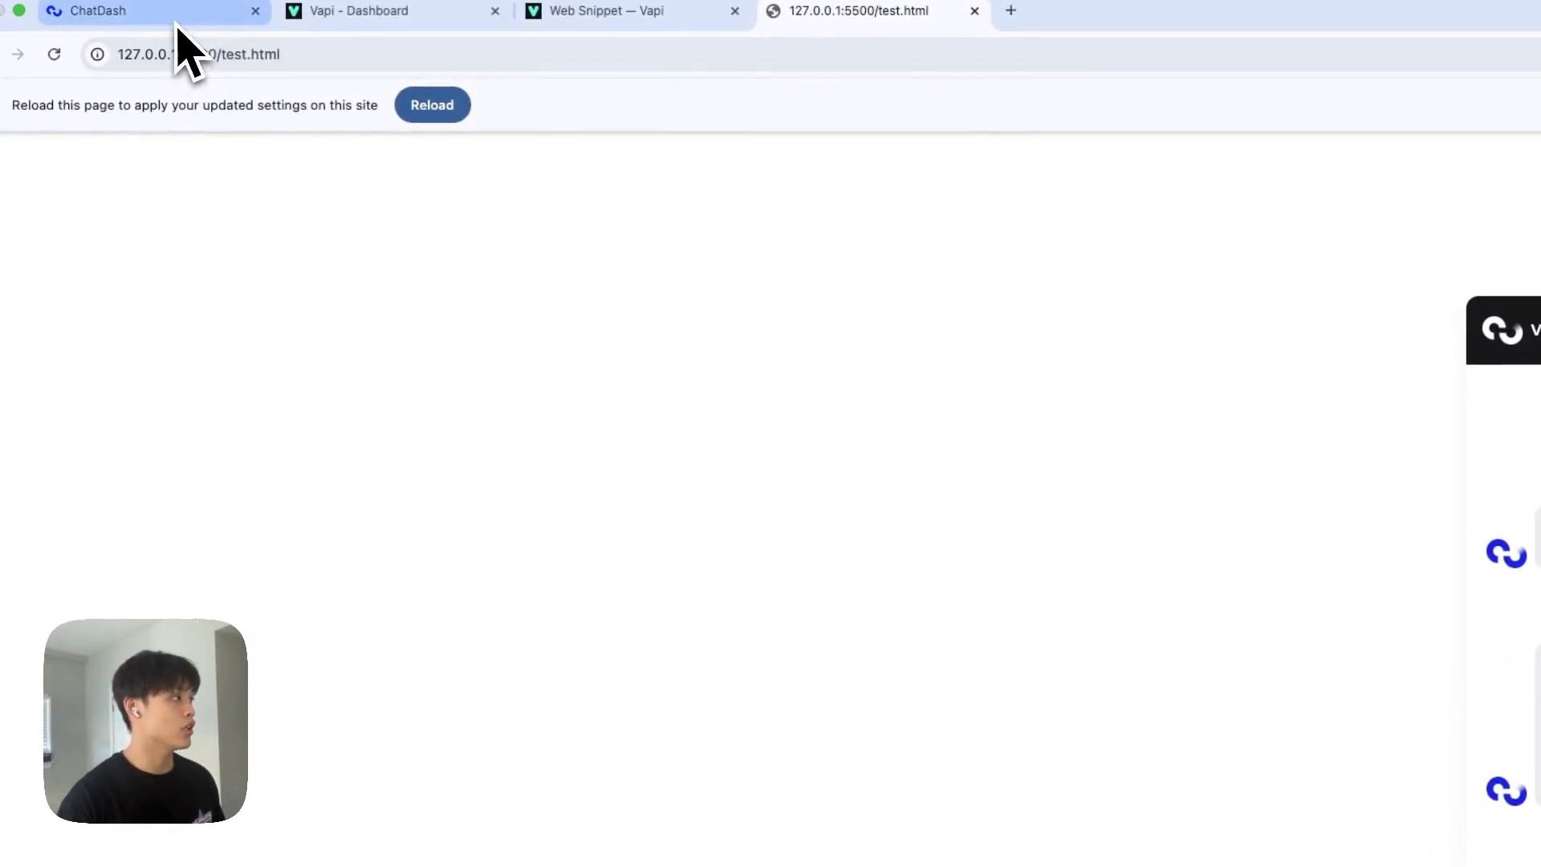
Open the vapi demo client's dashboard preview from the Clients list and refresh its analytics.
left_click(179, 18)
left_click(172, 191)
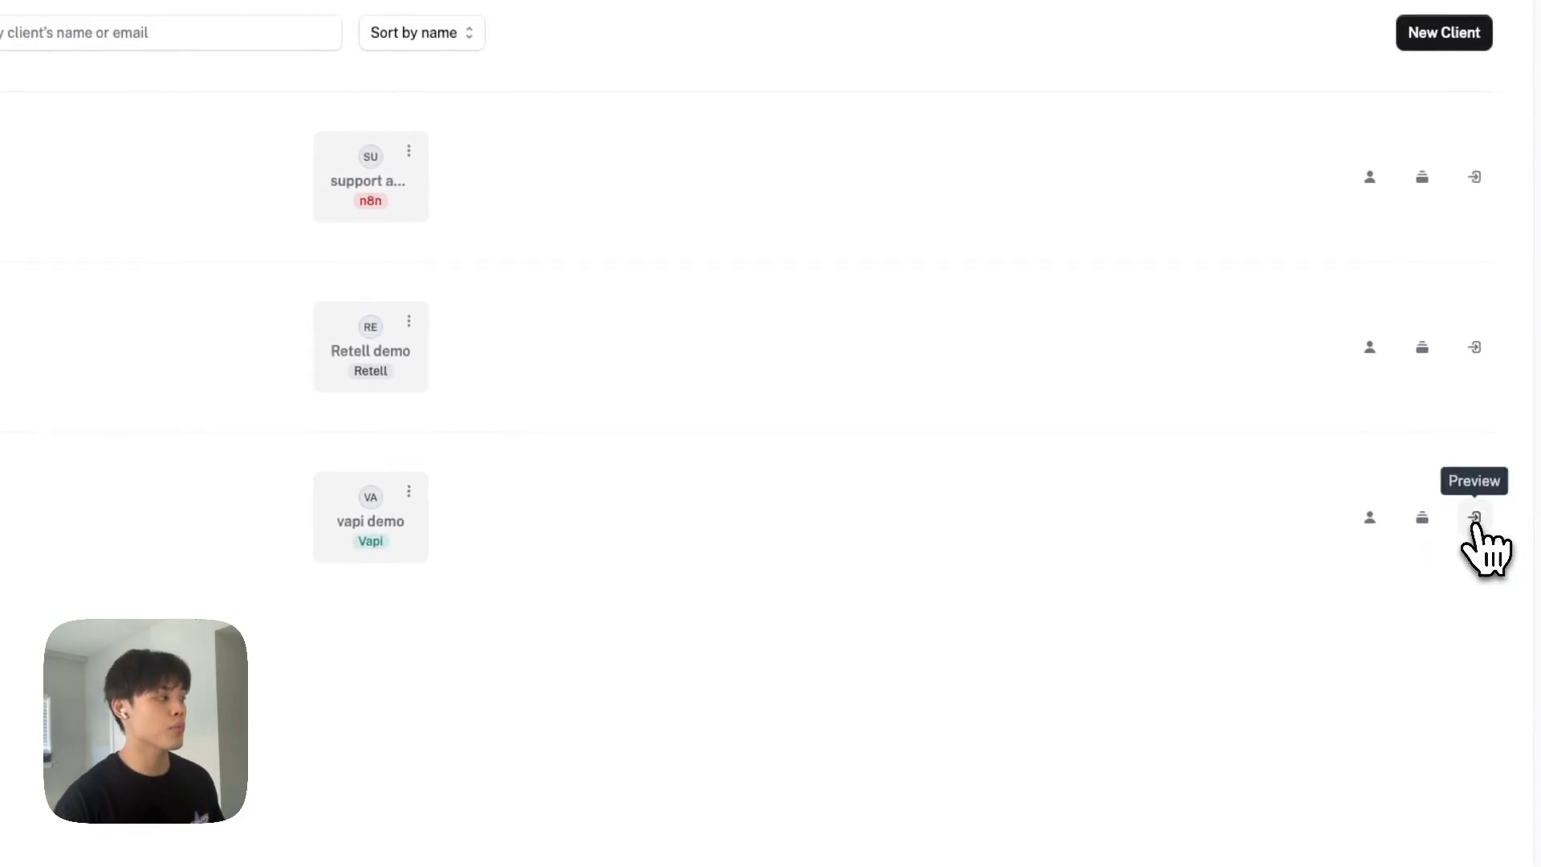
left_click(1475, 518)
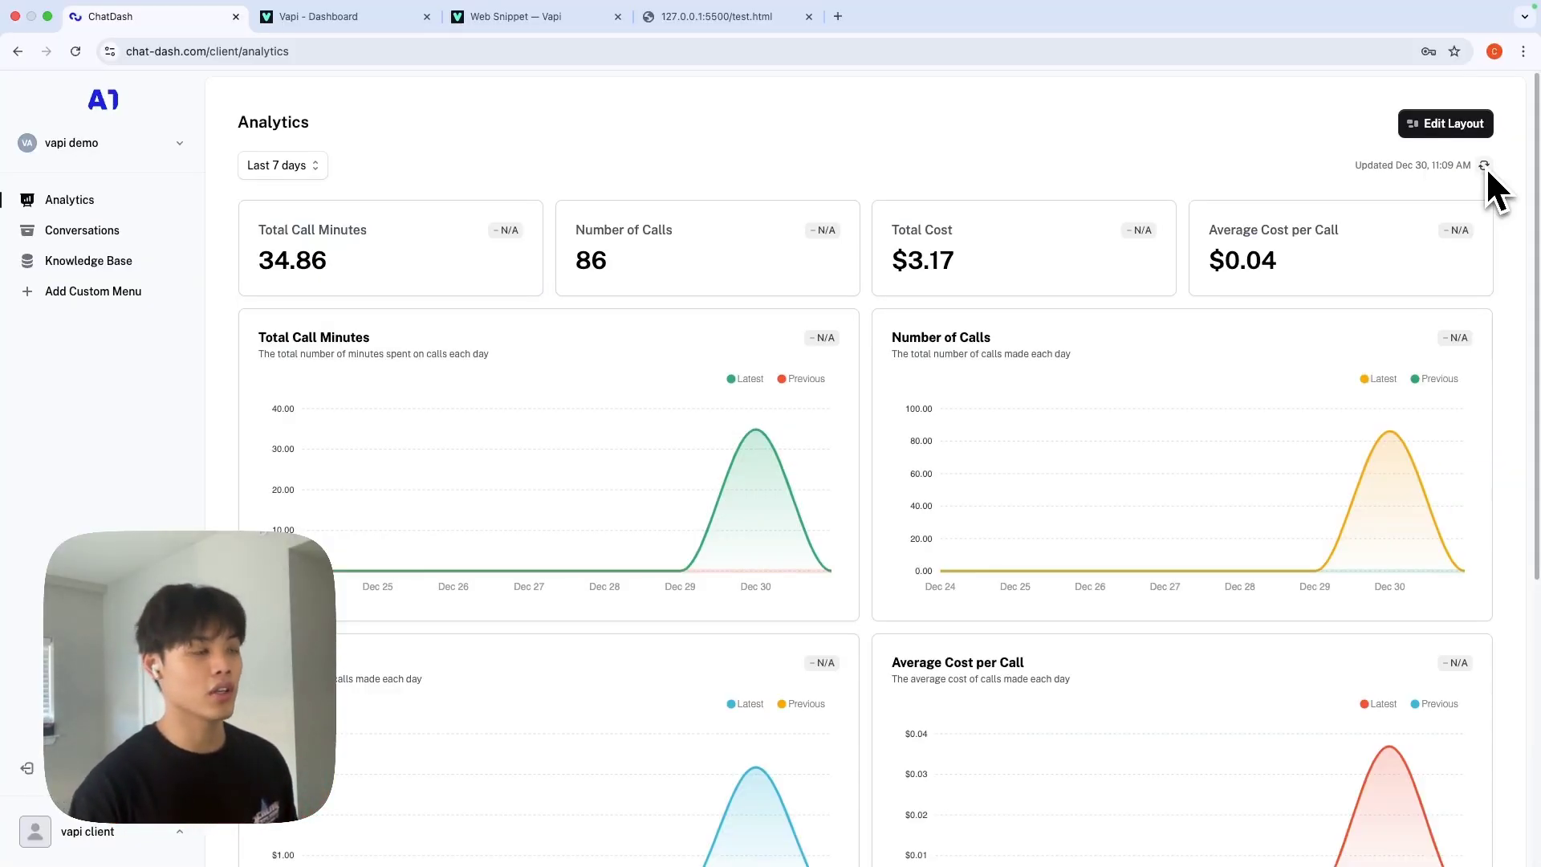
left_click(1484, 166)
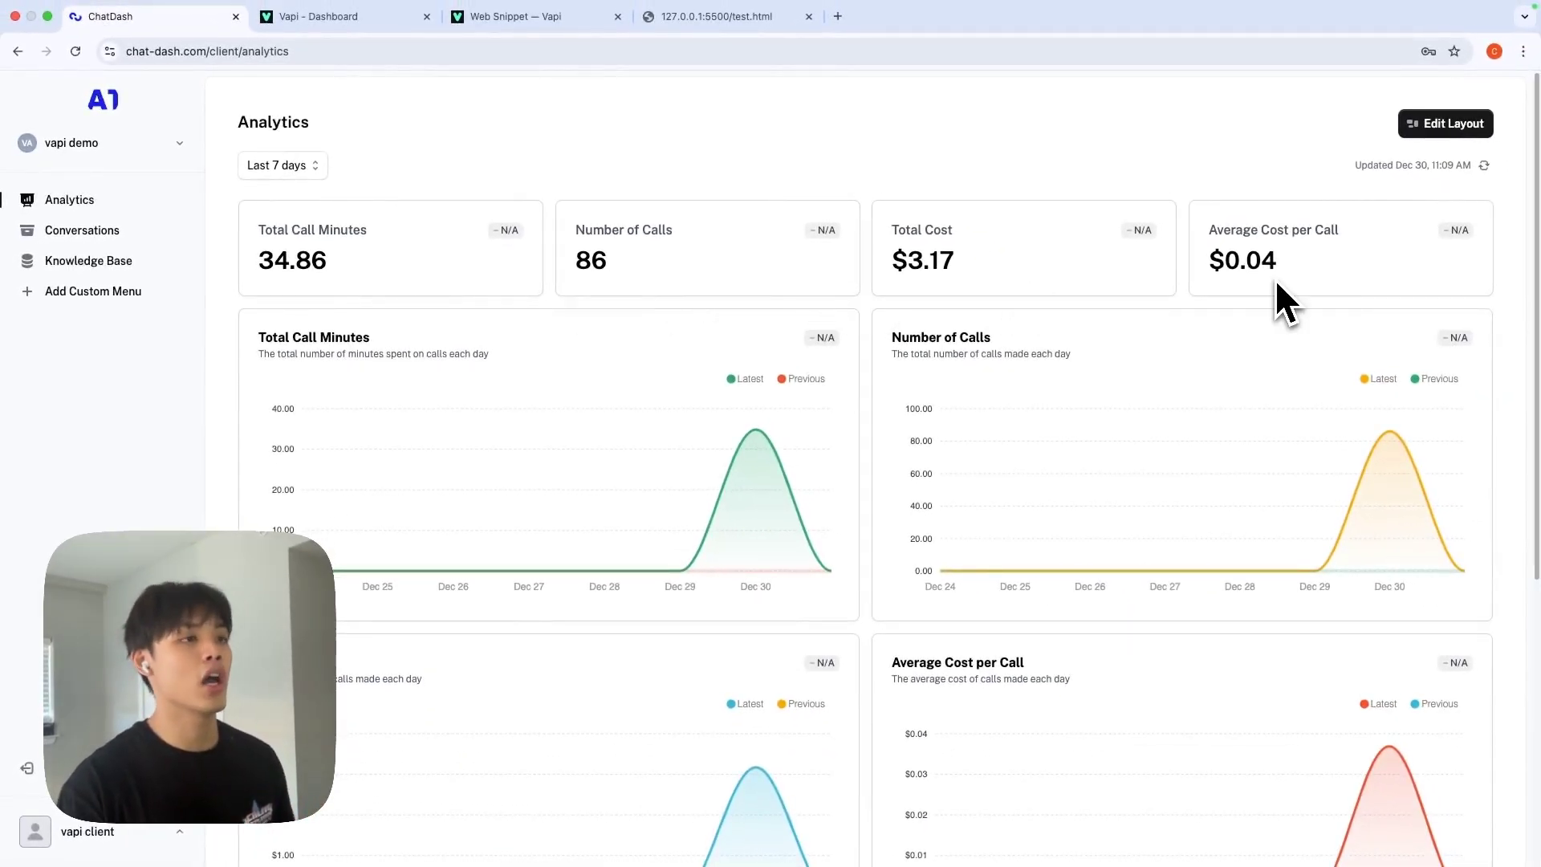
Rearrange the Total Cost and Average Cost per Call cards into a two-by-two grid beside Number of Calls.
scroll(926, 441, "down", 5)
scroll(923, 441, "up", 5)
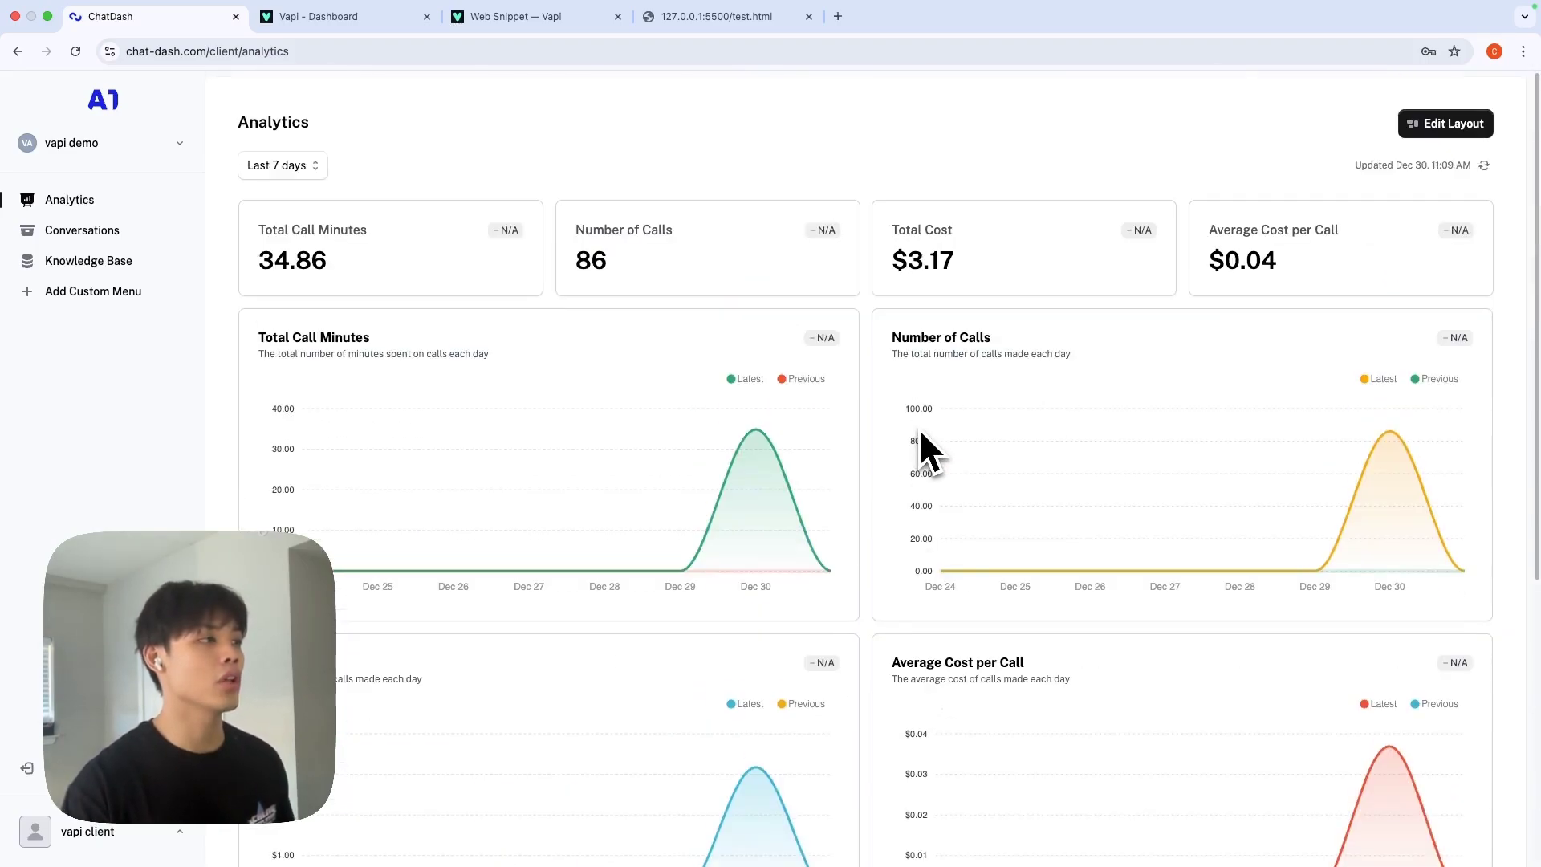
scroll(922, 434, "down", 5)
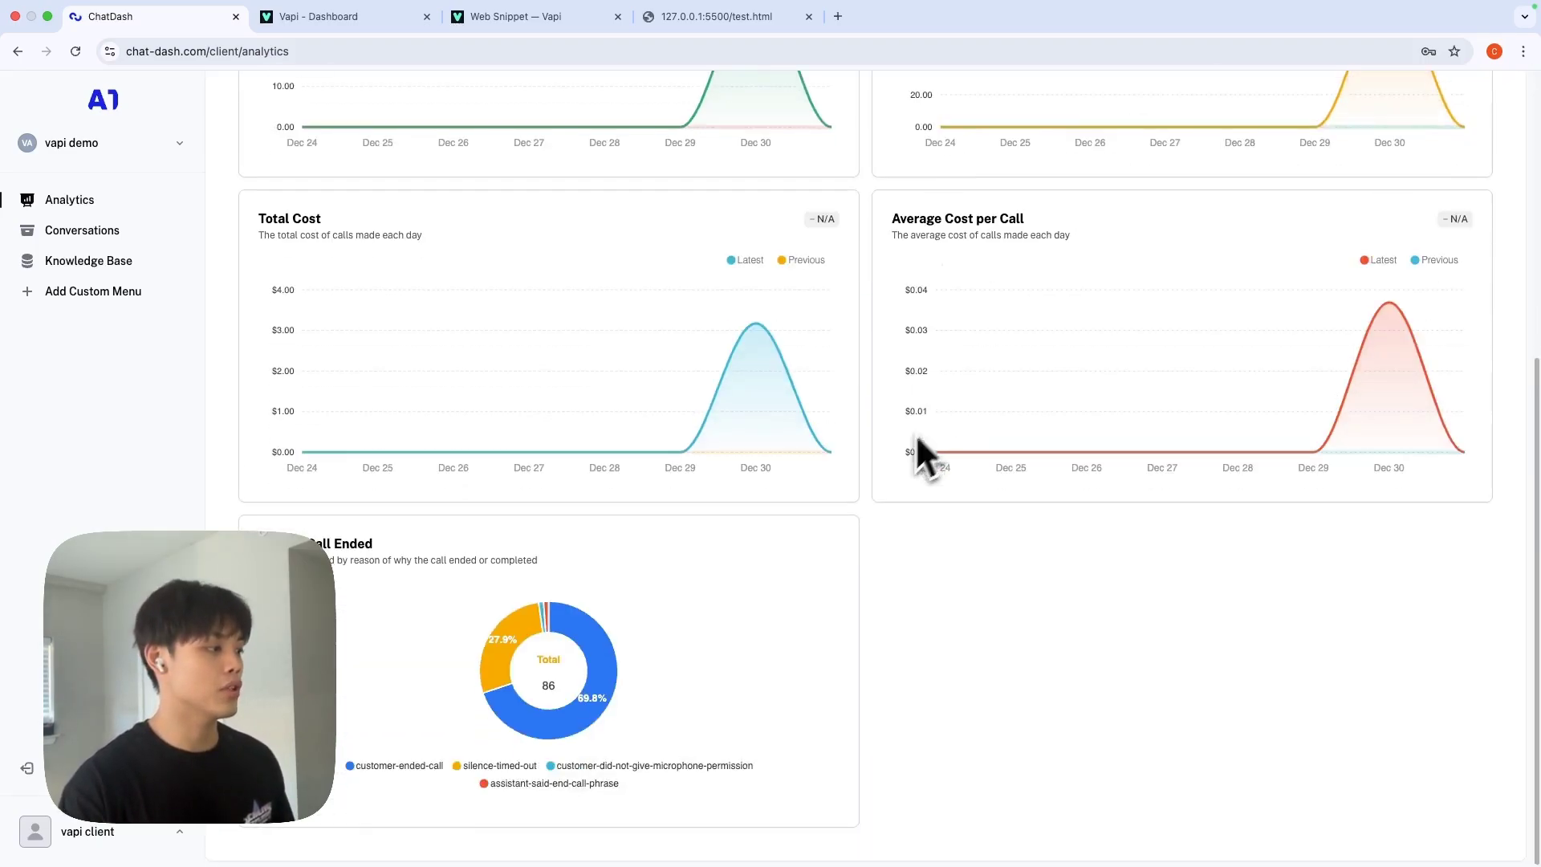
scroll(554, 653, "up", 5)
left_click(1454, 128)
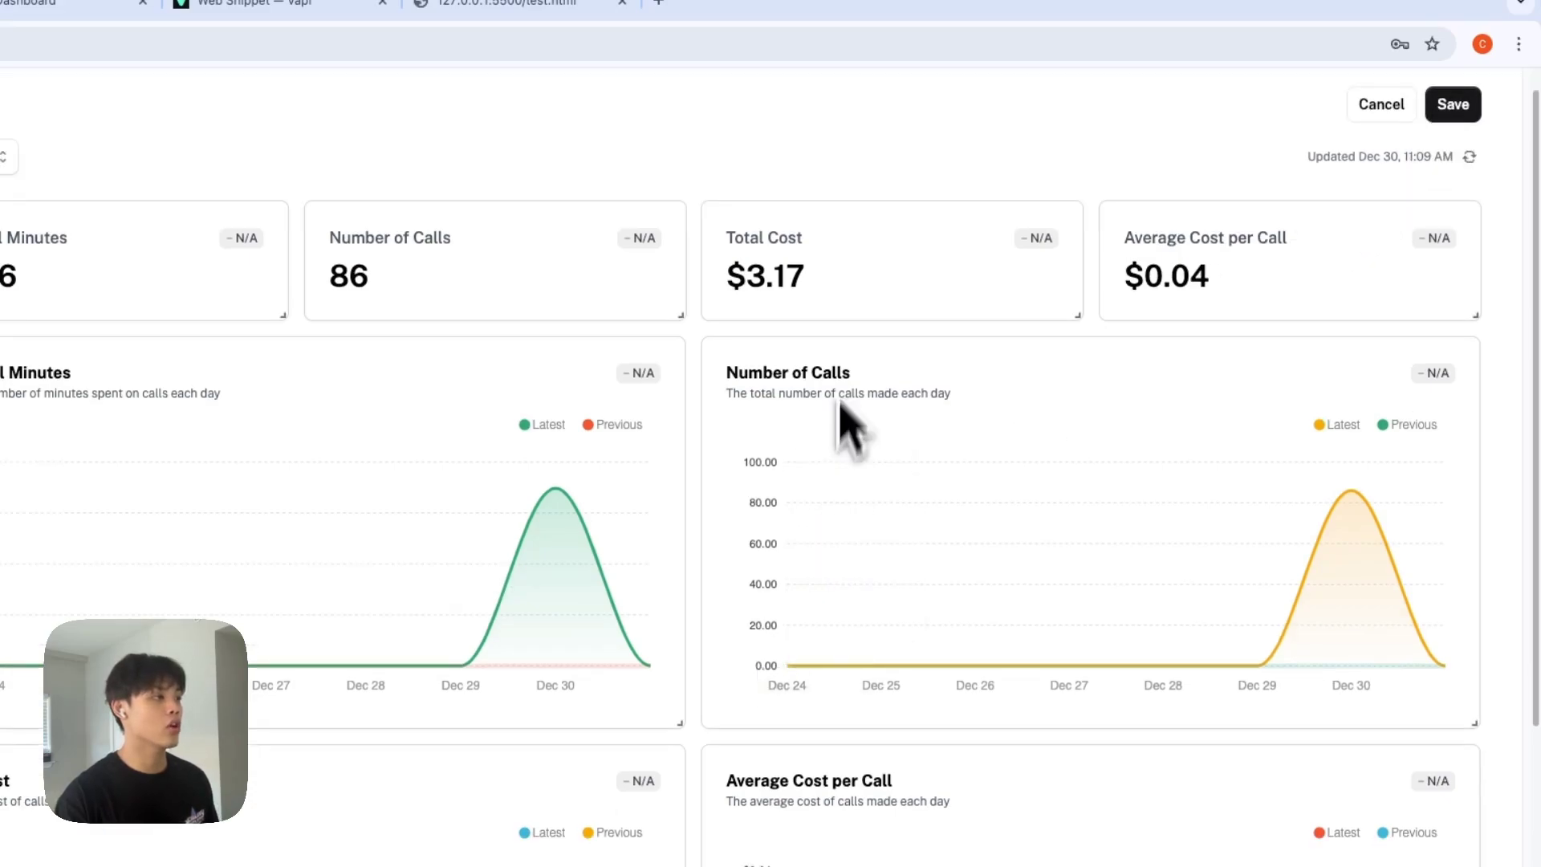
left_click_drag(859, 342, 88, 554)
left_click_drag(1339, 261, 610, 437)
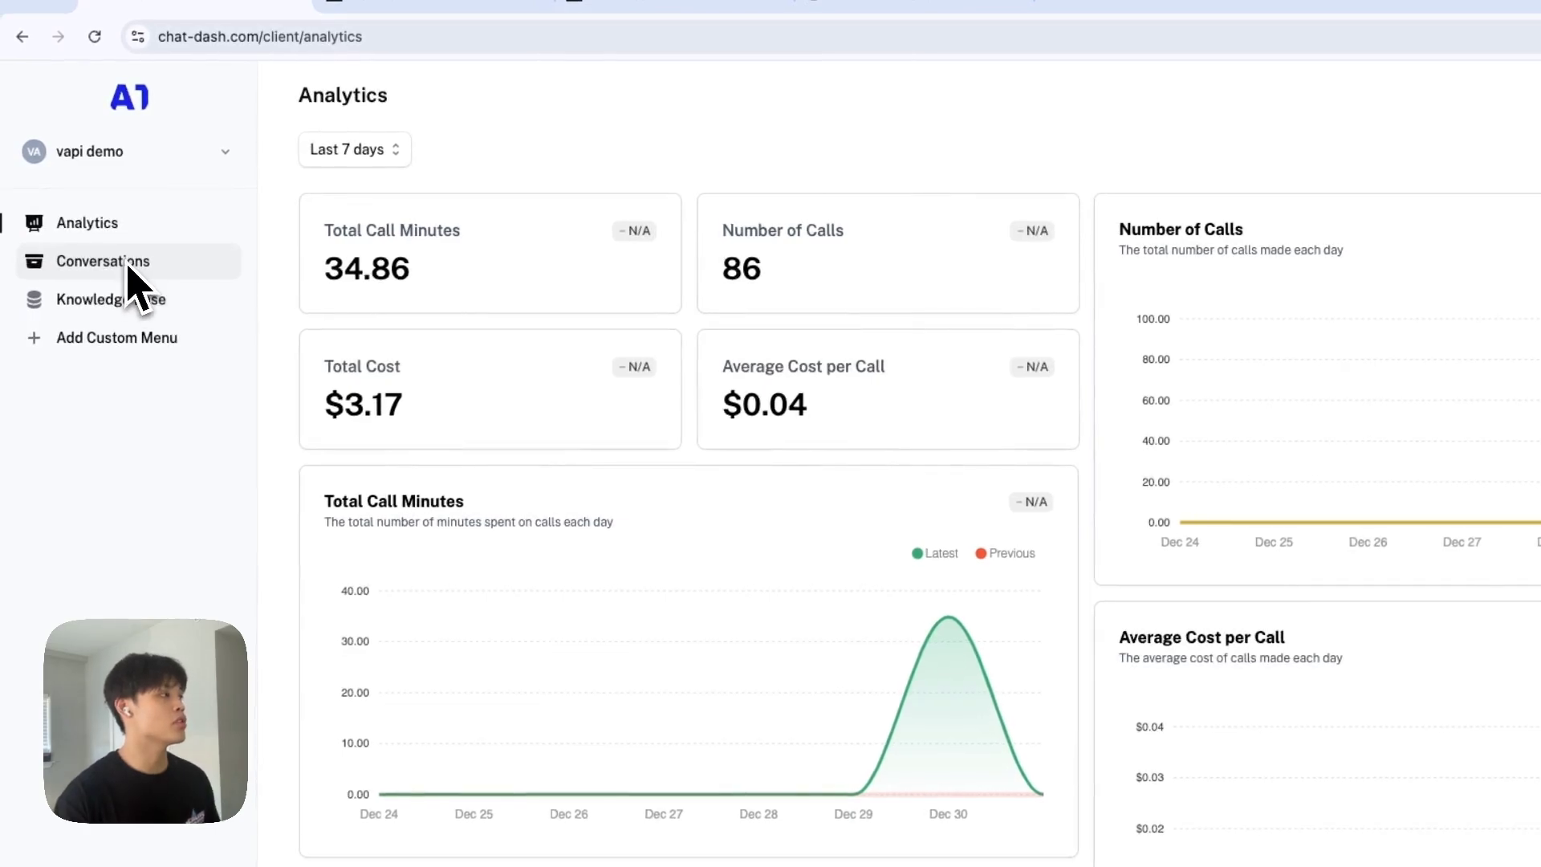
Read the latest call transcript under the client's Conversations, then go to the empty Knowledge Base page.
left_click(129, 265)
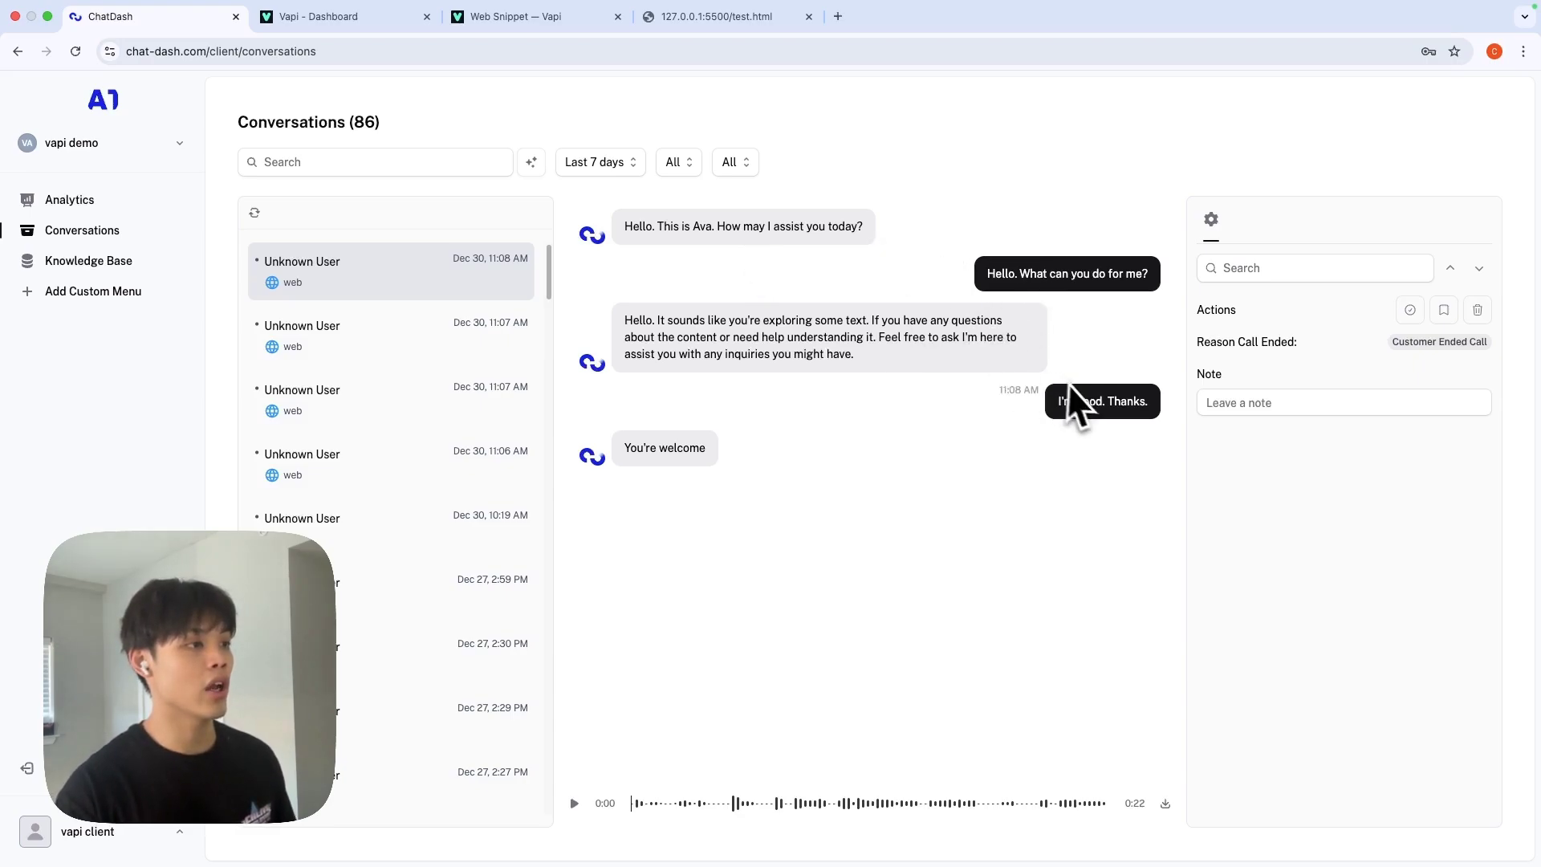
left_click(716, 16)
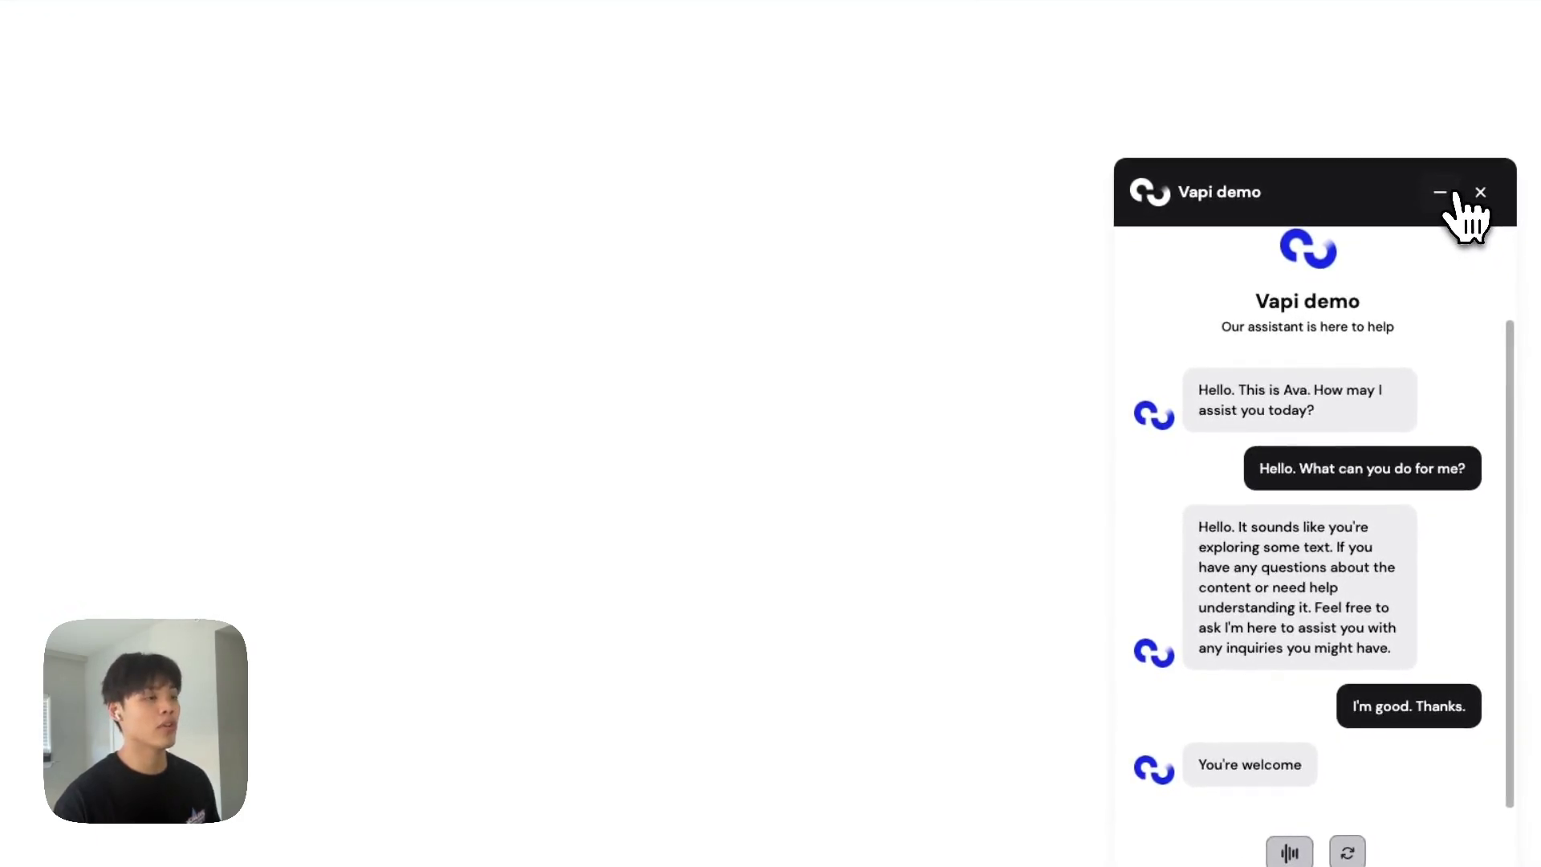
Close and reopen the test page's chat widget, then return to vapi demo's Analytics showing 86 calls and $3.17.
left_click(1461, 196)
left_click(1486, 858)
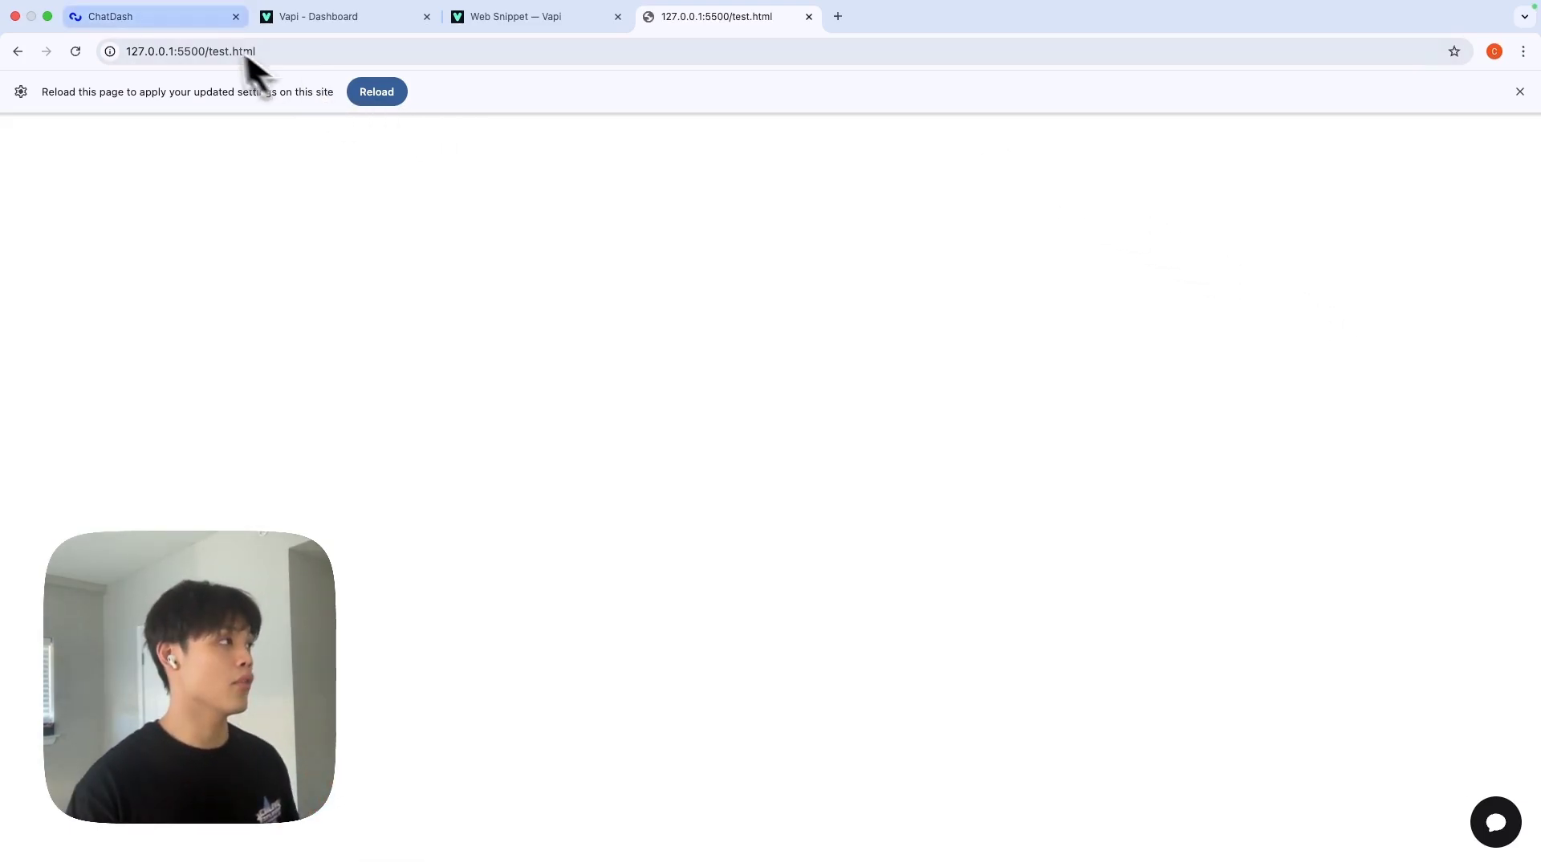
left_click(200, 31)
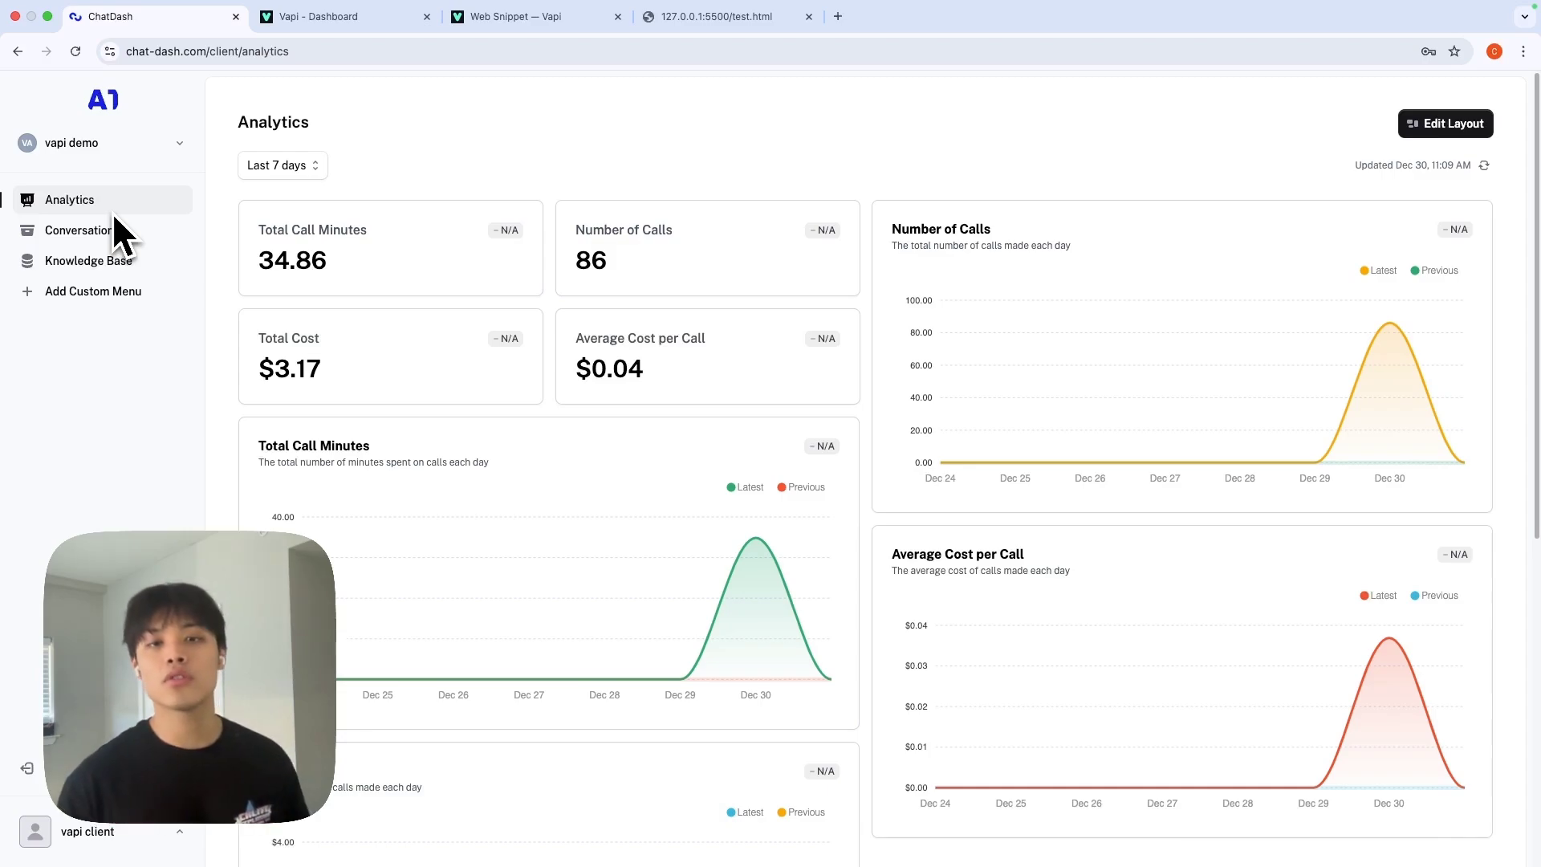